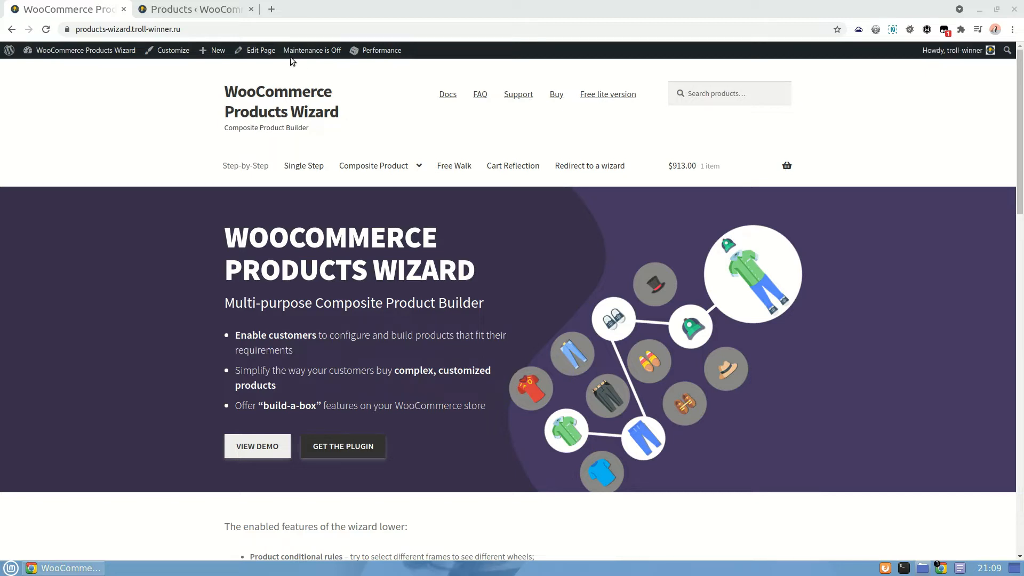
Step: Review the store's product list to see which bicycle parts and categories are available
{"action": "left_click", "coordinate": [208, 9]}
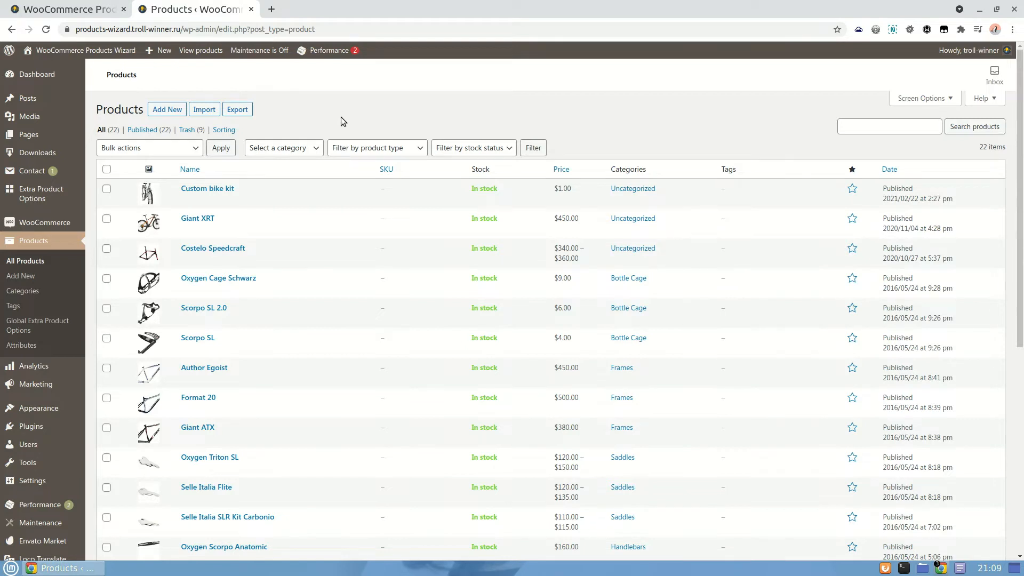
{"action": "scroll", "coordinate": [315, 184], "scroll_direction": "down", "scroll_amount": 3}
{"action": "scroll", "coordinate": [310, 209], "scroll_direction": "down", "scroll_amount": 5}
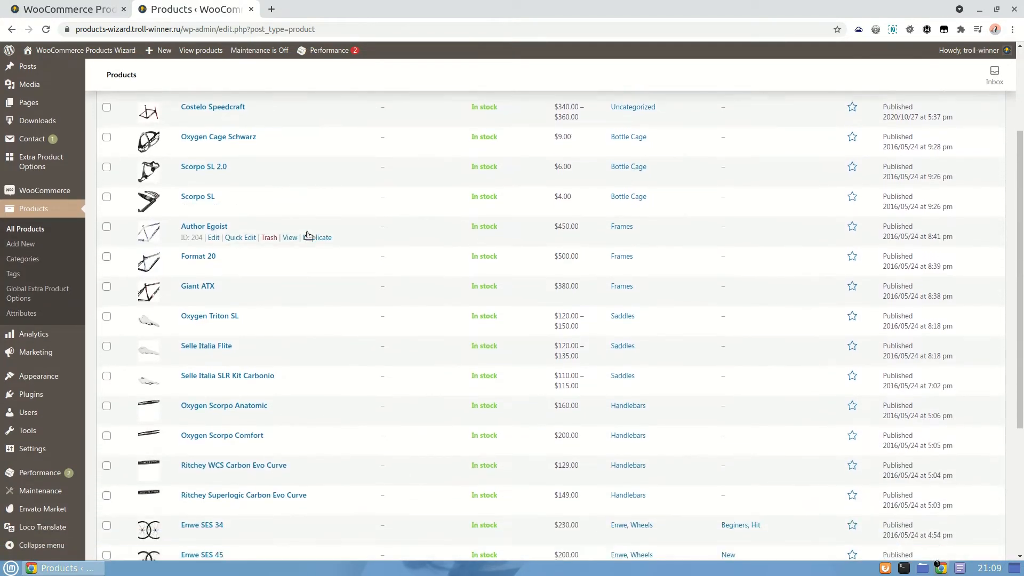
{"action": "scroll", "coordinate": [291, 334], "scroll_direction": "down", "scroll_amount": 1}
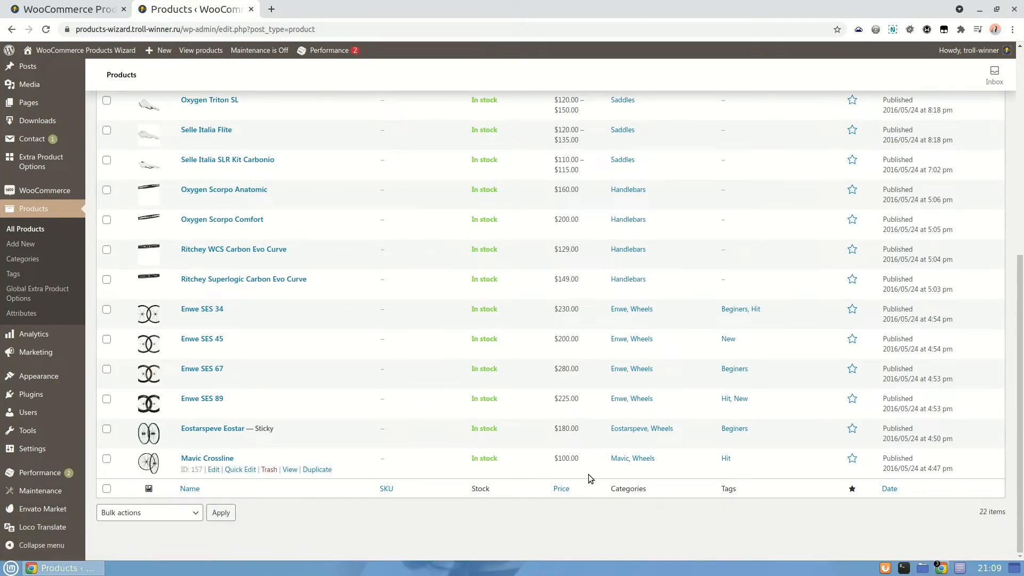
{"action": "scroll", "coordinate": [590, 476], "scroll_direction": "up", "scroll_amount": 3}
{"action": "scroll", "coordinate": [590, 478], "scroll_direction": "up", "scroll_amount": 5}
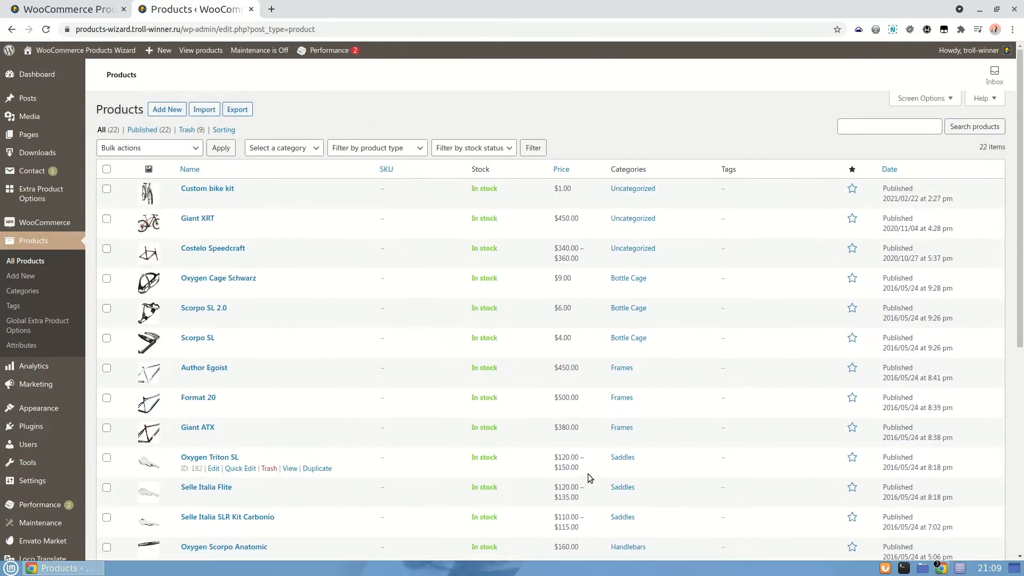
{"action": "scroll", "coordinate": [532, 365], "scroll_direction": "down", "scroll_amount": 2}
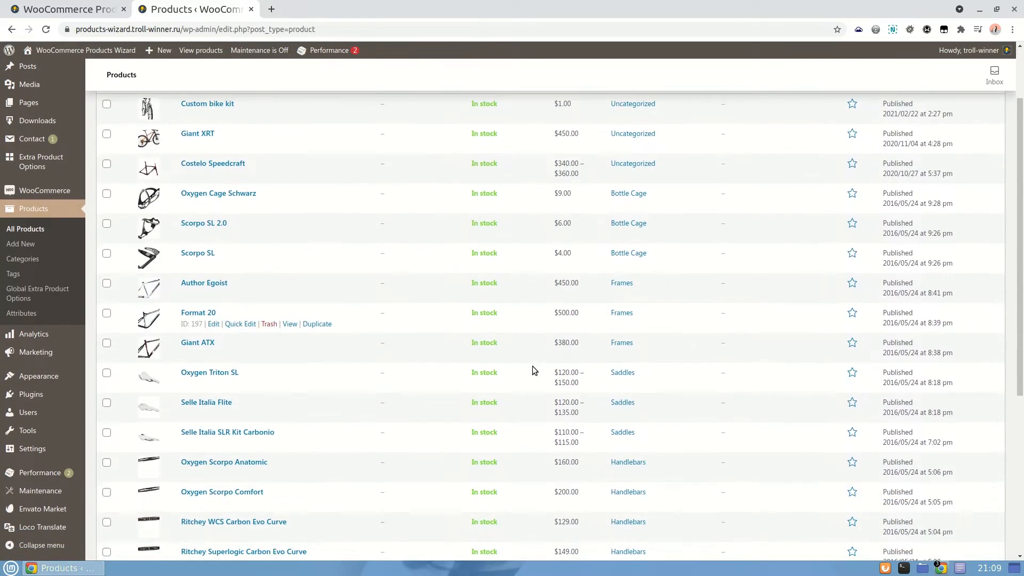
{"action": "scroll", "coordinate": [530, 365], "scroll_direction": "down", "scroll_amount": 1}
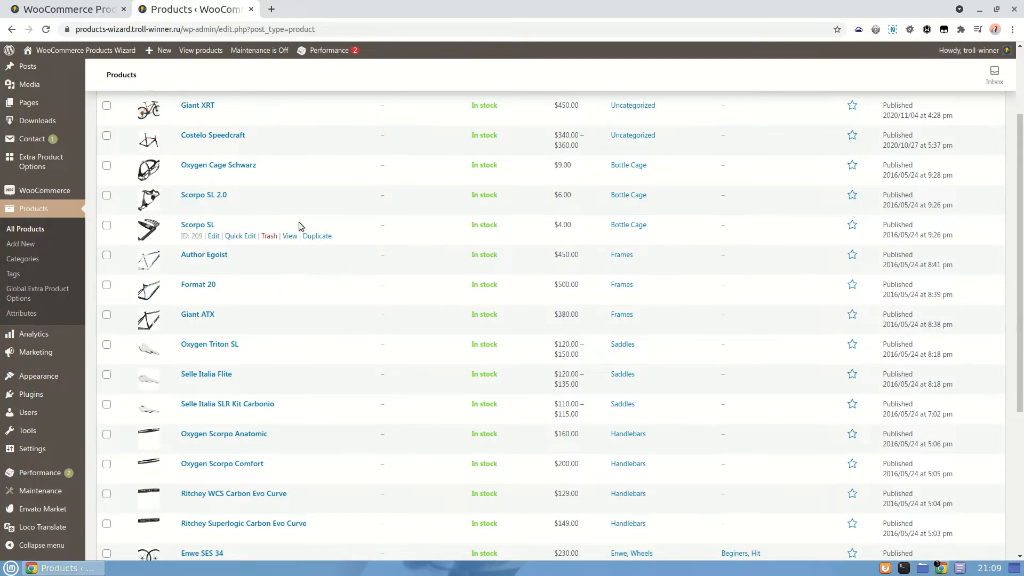
Step: Create a new WooCommerce products wizard titled "Bicycle wizard"
{"action": "mouse_move", "coordinate": [64, 192]}
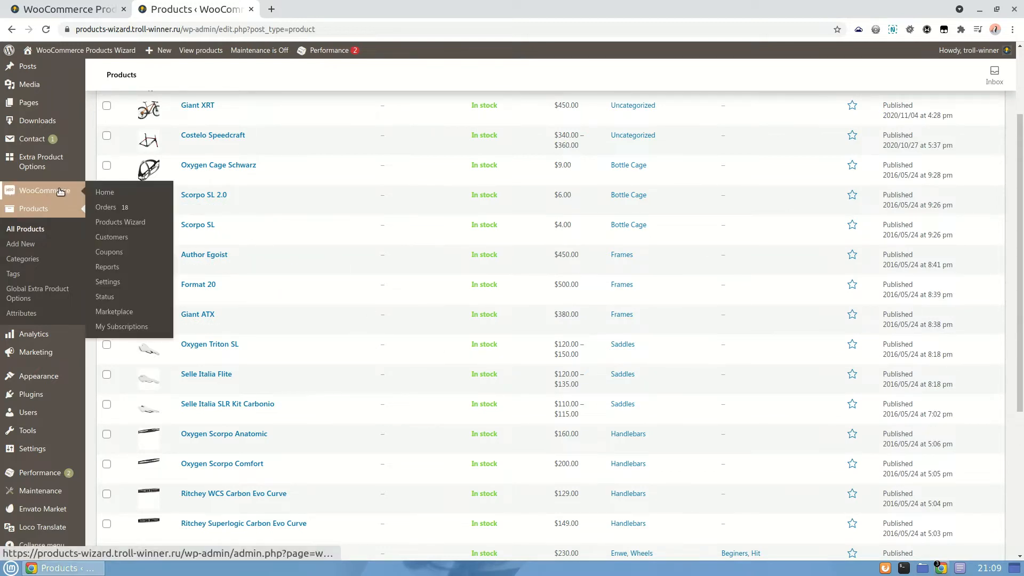
{"action": "left_click", "coordinate": [149, 223]}
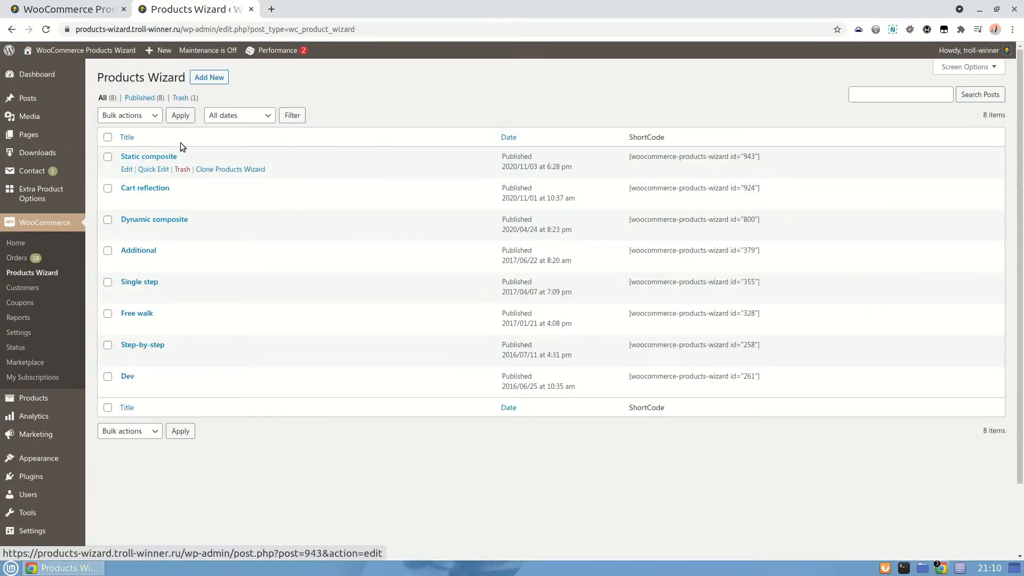
{"action": "left_click", "coordinate": [209, 79]}
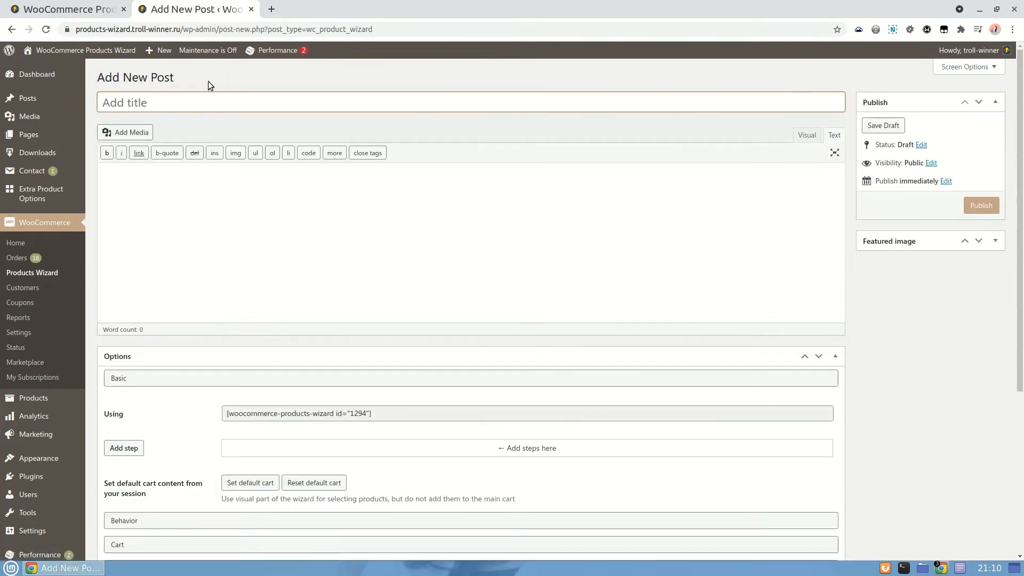
{"action": "type", "text": "Bicycle wizard"}
Step: Copy the new wizard's shortcode and publish the wizard
{"action": "left_click", "coordinate": [358, 414]}
{"action": "key", "text": "ctrl+c"}
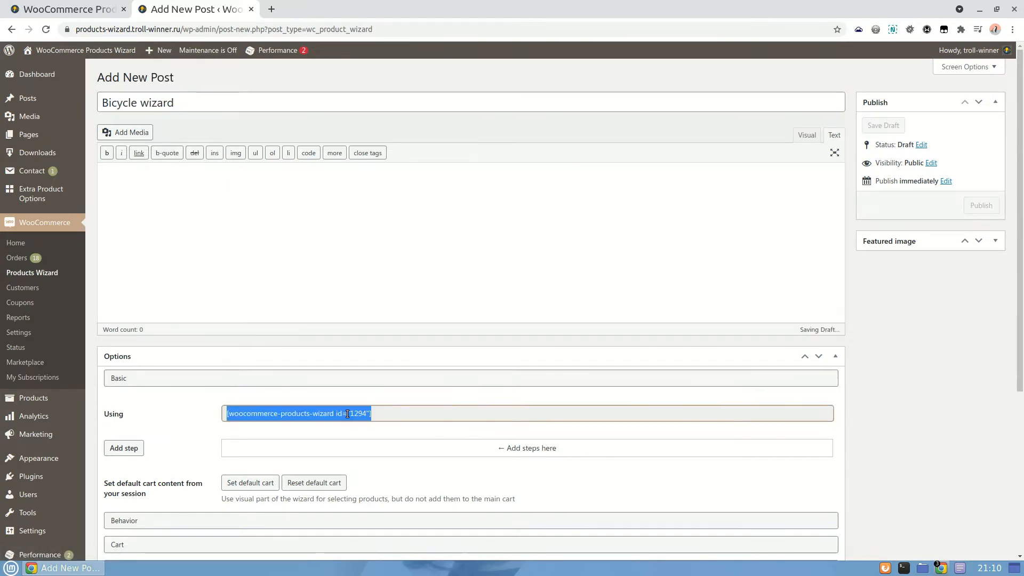
{"action": "left_click", "coordinate": [981, 206]}
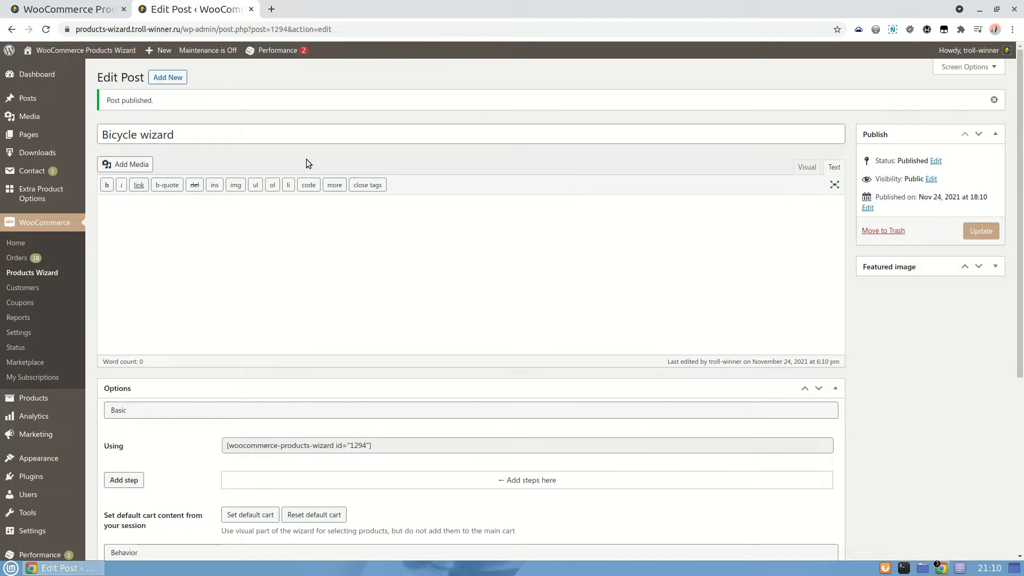
Step: Create a new page in a separate tab titled "Build a bike" and insert the copied wizard shortcode as its content
{"action": "middle_click", "coordinate": [113, 150]}
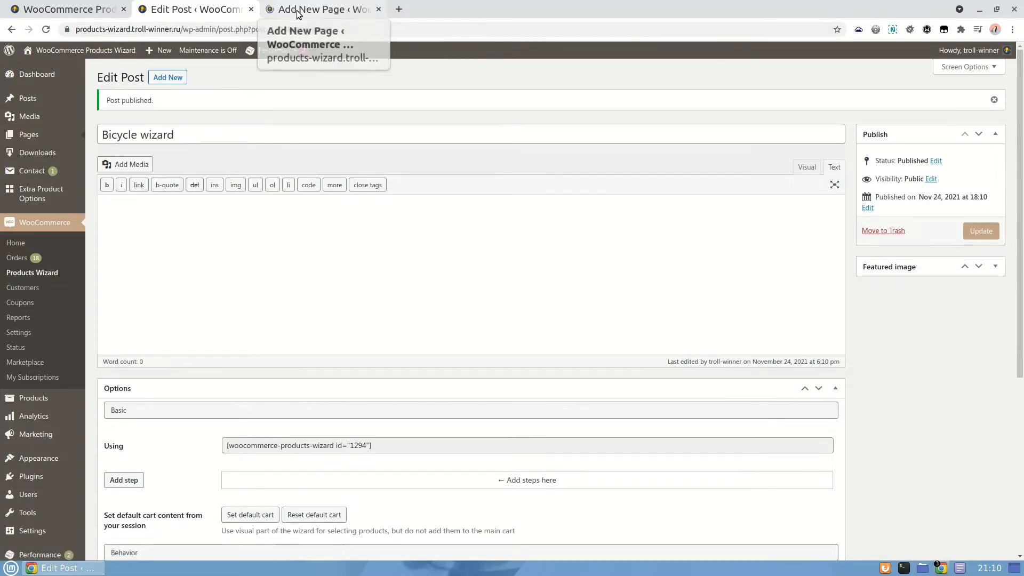
{"action": "left_click", "coordinate": [298, 15]}
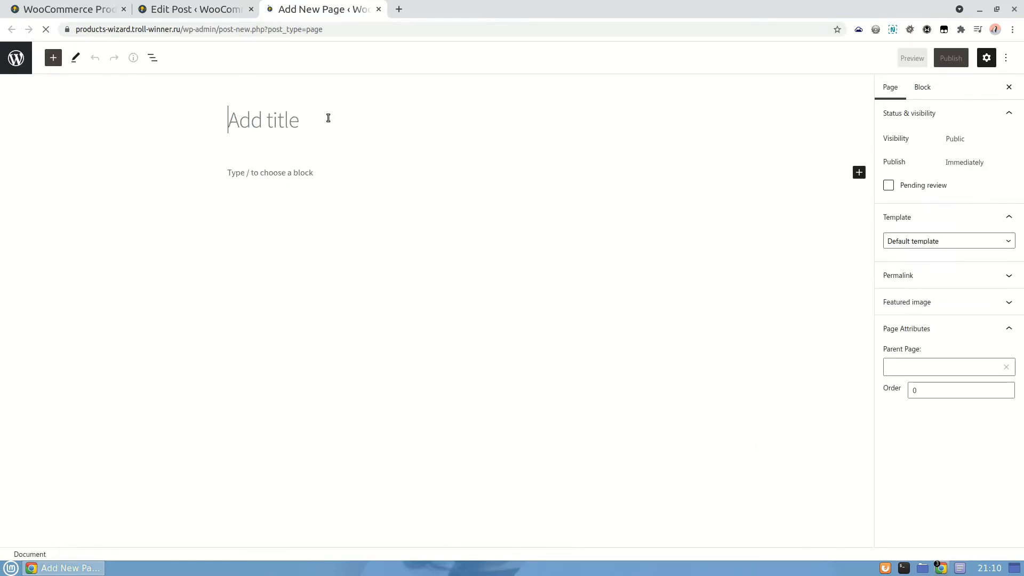
{"action": "type", "text": "Bu"}
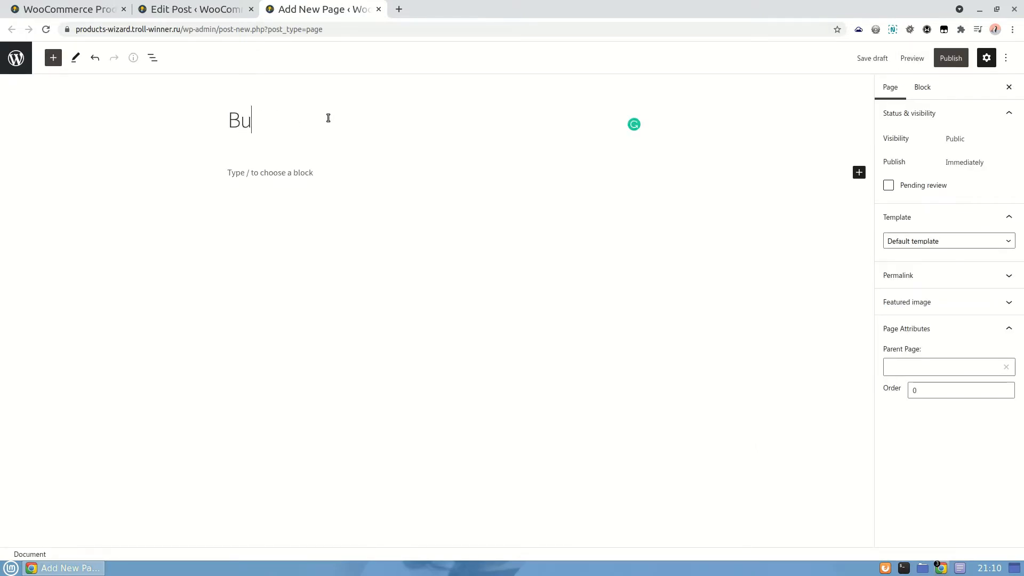
{"action": "type", "text": "ild a bike"}
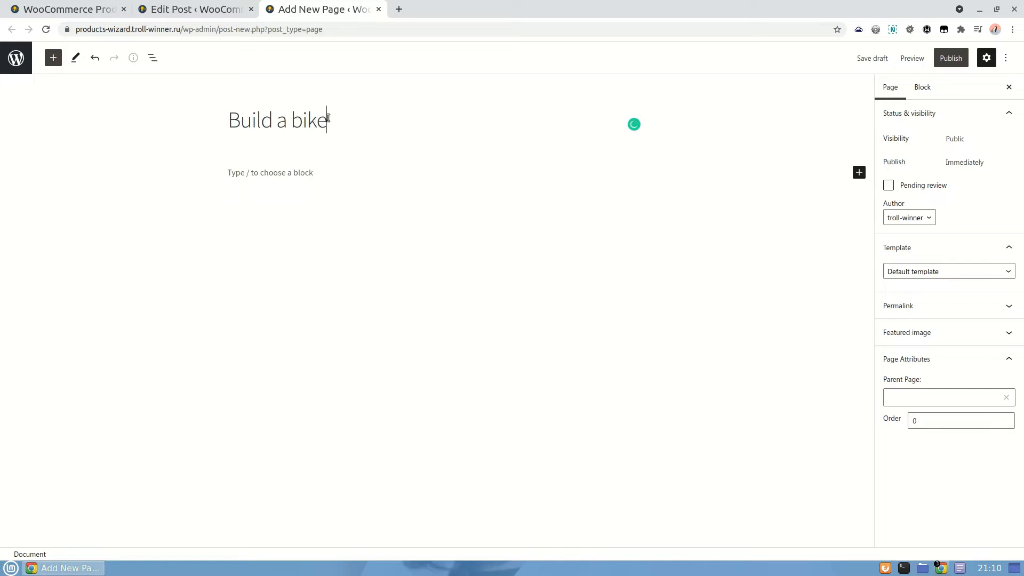
{"action": "left_click", "coordinate": [315, 172]}
{"action": "key", "text": "ctrl+v"}
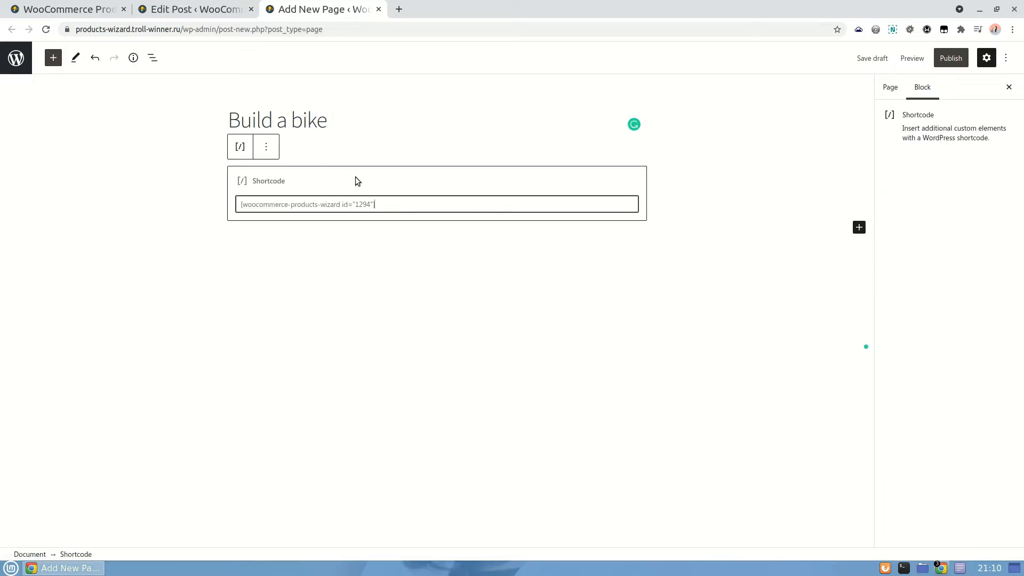
Step: Set the page's template to Full width
{"action": "left_click", "coordinate": [896, 86]}
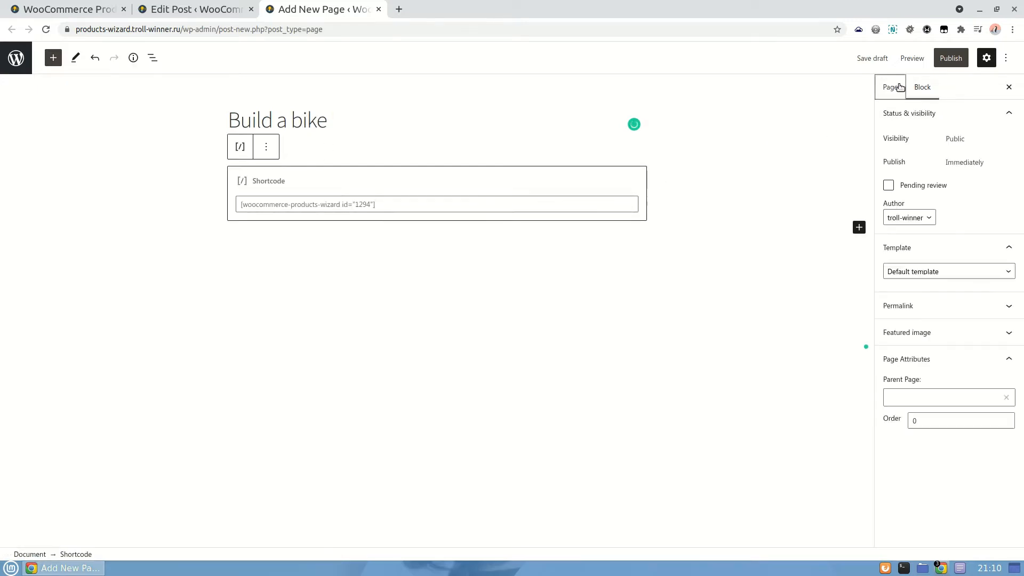
{"action": "left_click", "coordinate": [925, 271]}
{"action": "left_click", "coordinate": [922, 295]}
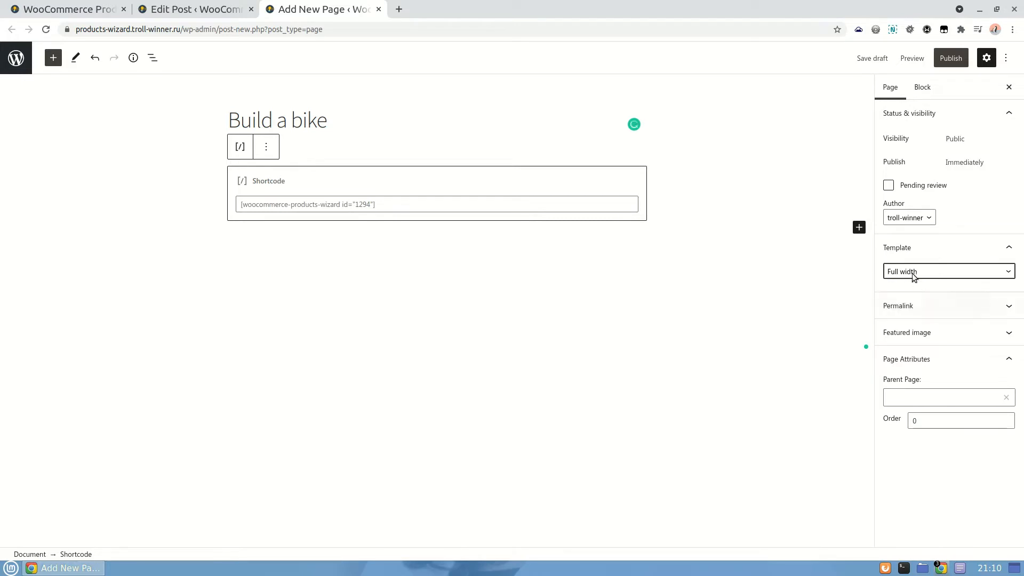
Step: Publish the "Build a bike" page and view the live page in a new tab
{"action": "left_click", "coordinate": [951, 59]}
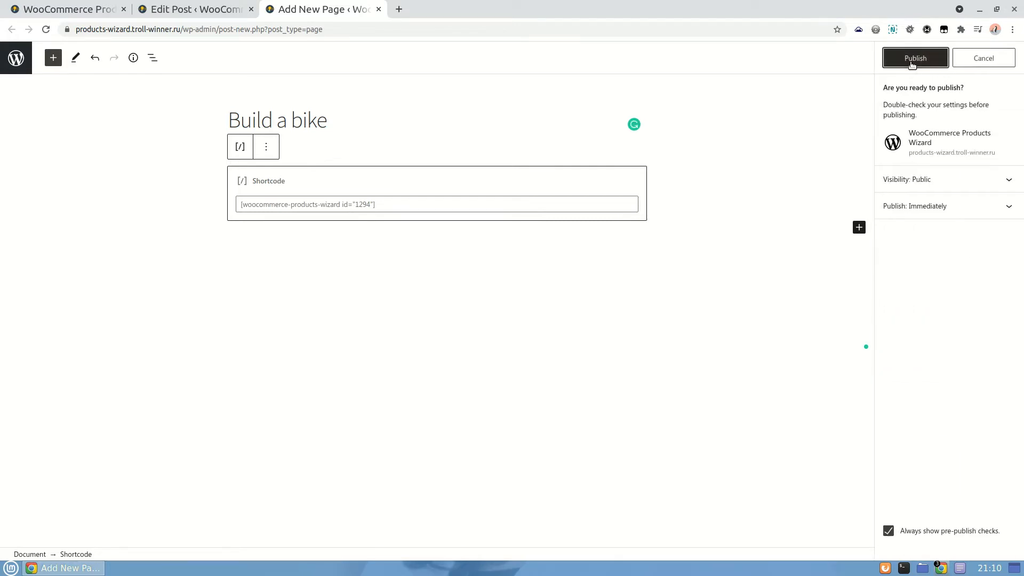
{"action": "left_click", "coordinate": [910, 60]}
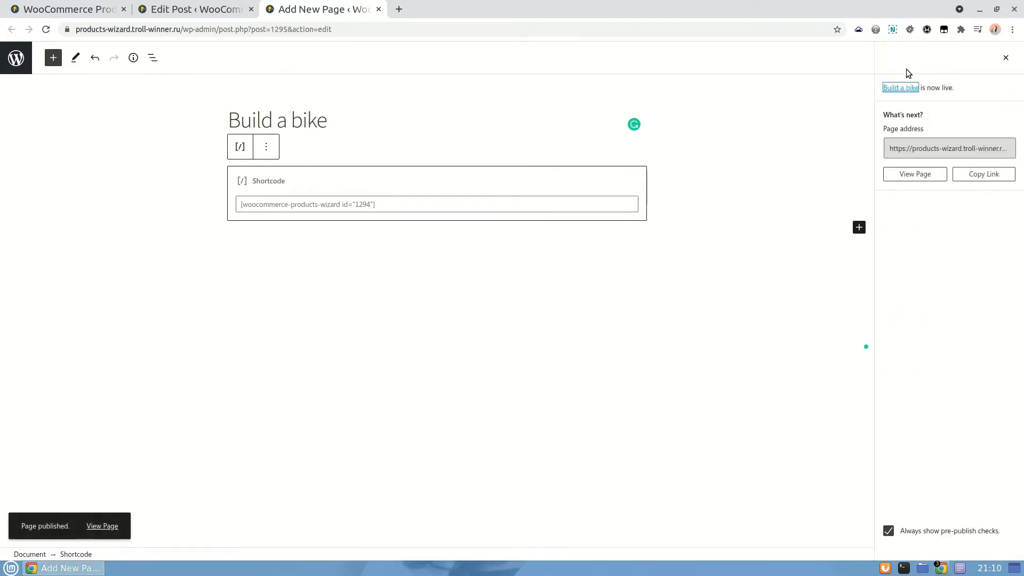
{"action": "middle_click", "coordinate": [102, 526]}
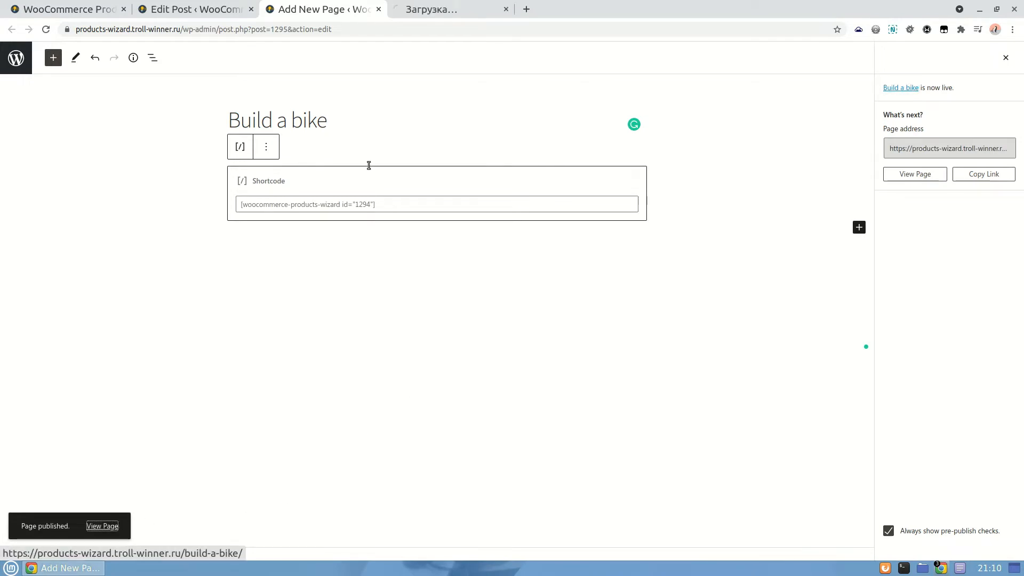
{"action": "left_click", "coordinate": [411, 14]}
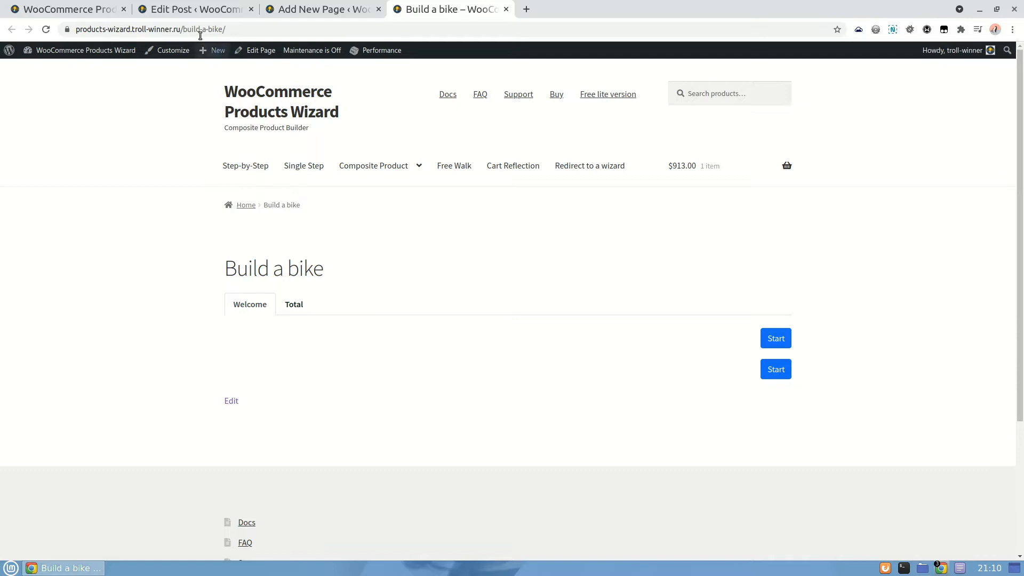
Step: Return to the Bicycle wizard and enter "Build your custom bike in five easy steps!" as its description
{"action": "left_click", "coordinate": [202, 14]}
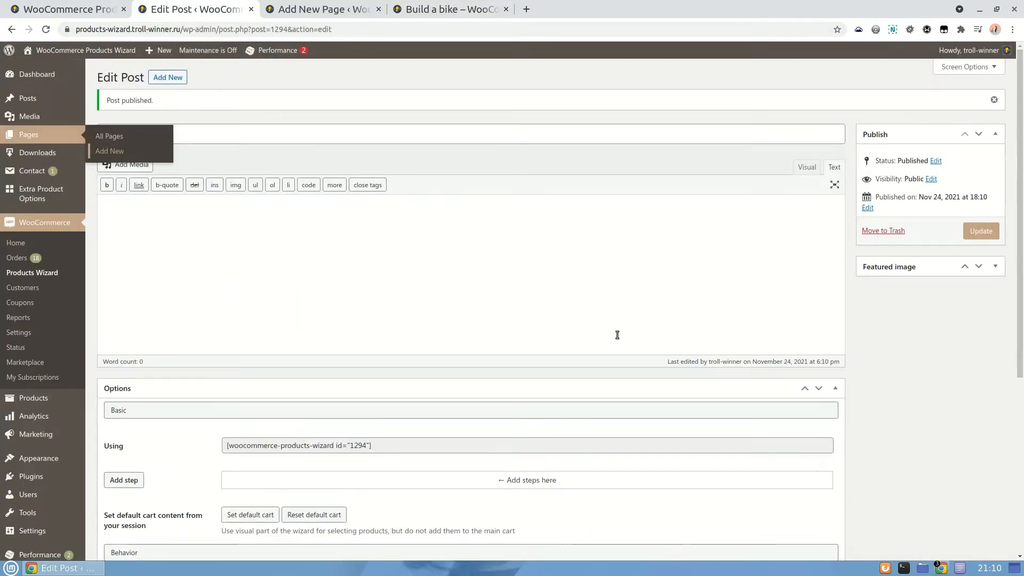
{"action": "scroll", "coordinate": [859, 380], "scroll_direction": "down", "scroll_amount": 1}
{"action": "scroll", "coordinate": [859, 380], "scroll_direction": "down", "scroll_amount": 2}
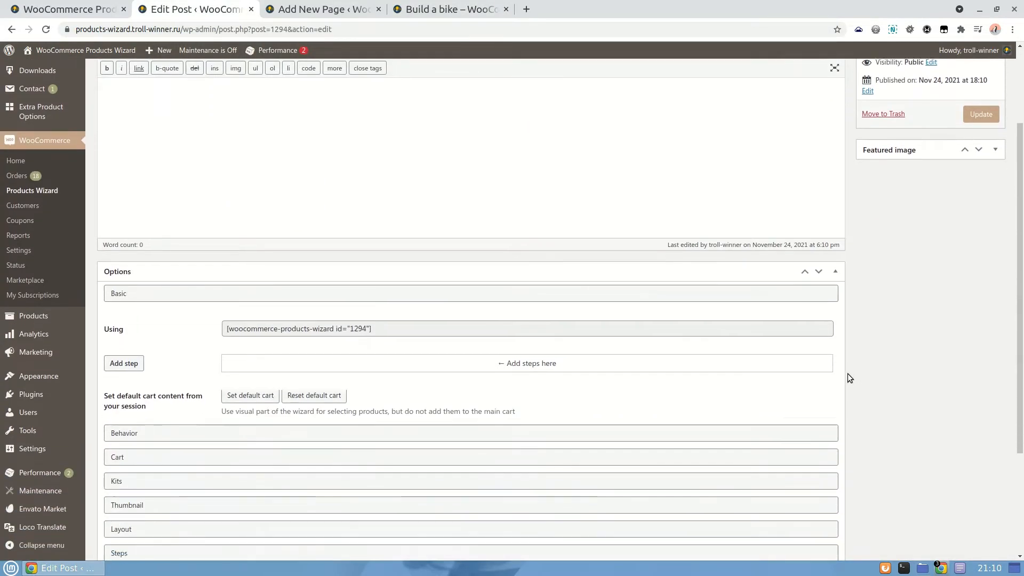
{"action": "scroll", "coordinate": [847, 373], "scroll_direction": "up", "scroll_amount": 2}
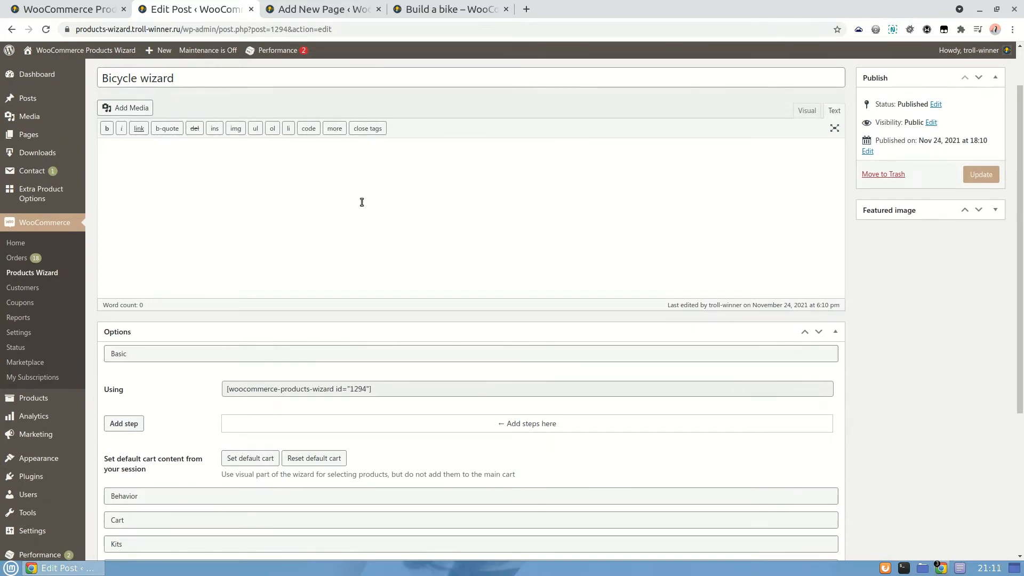
{"action": "scroll", "coordinate": [362, 202], "scroll_direction": "up", "scroll_amount": 1}
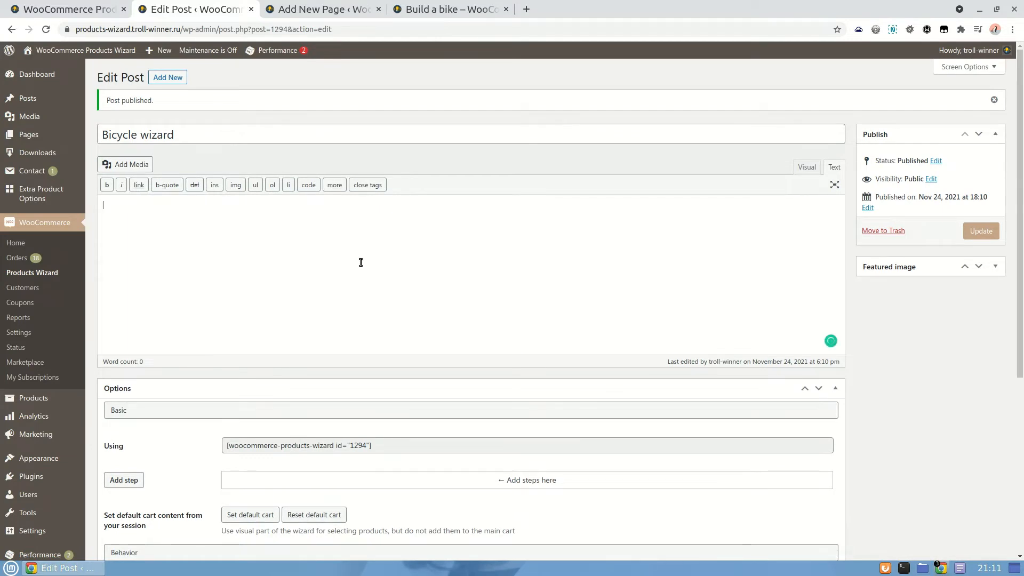
{"action": "type", "text": "Build your custom bi"}
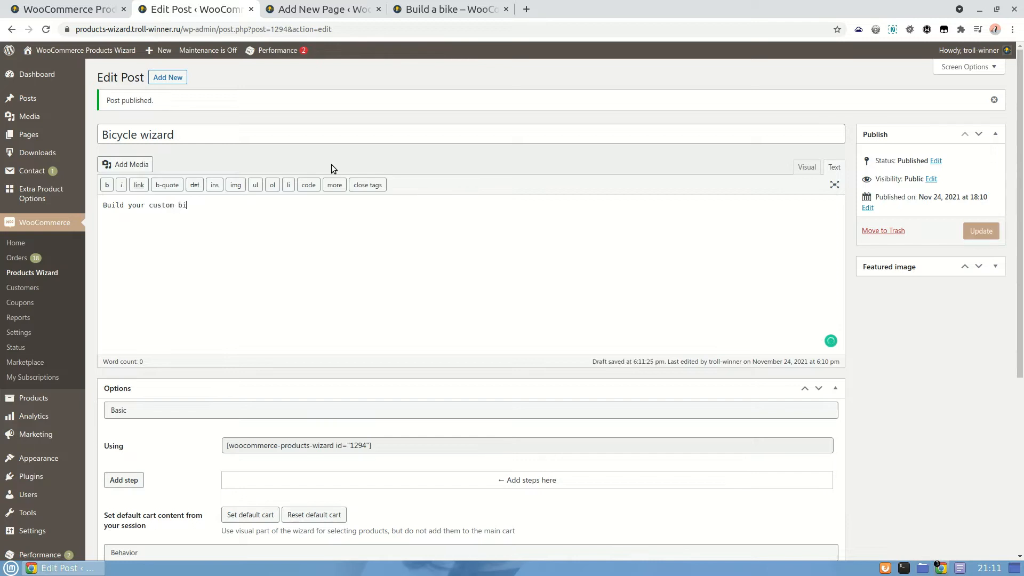
{"action": "type", "text": "ke in five easy steps!"}
Step: Add five empty steps to the wizard in its basic options
{"action": "scroll", "coordinate": [384, 256], "scroll_direction": "down", "scroll_amount": 1}
{"action": "scroll", "coordinate": [384, 256], "scroll_direction": "down", "scroll_amount": 2}
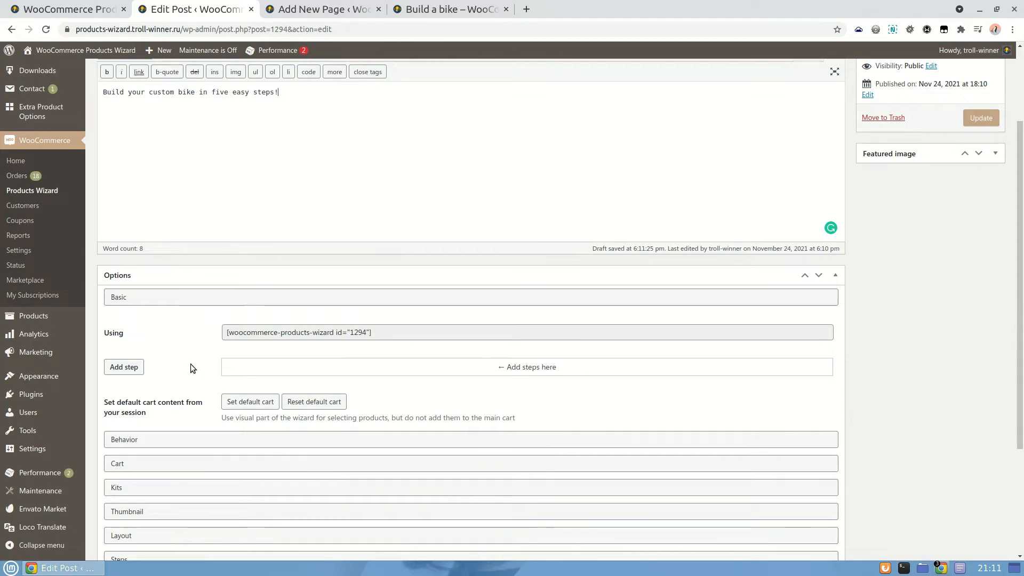
{"action": "left_click", "coordinate": [130, 369]}
{"action": "left_click", "coordinate": [133, 369]}
{"action": "left_click", "coordinate": [133, 369]}
{"action": "left_click", "coordinate": [133, 369]}
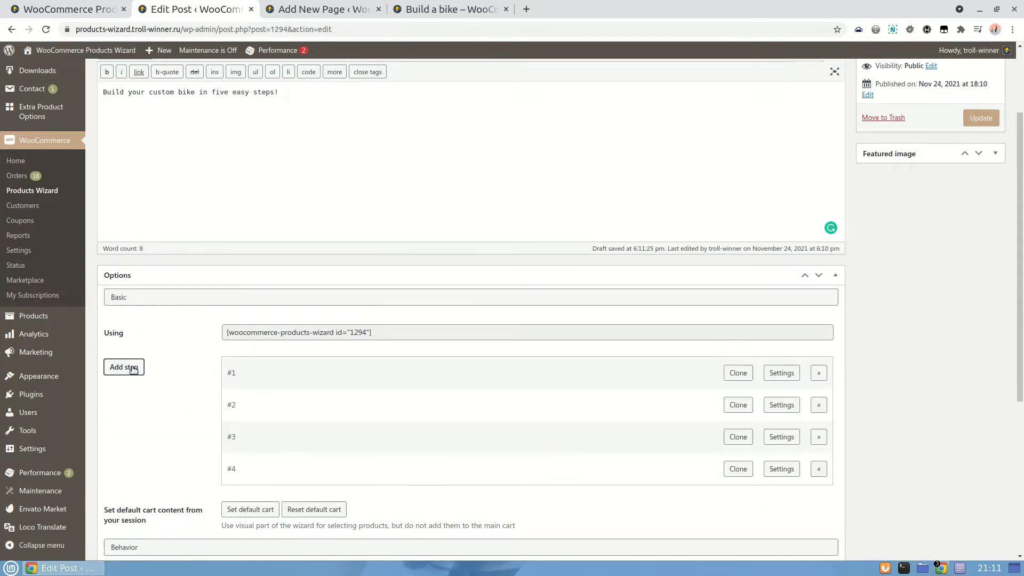
{"action": "left_click", "coordinate": [133, 369]}
Step: Update the wizard and reload the live "Build a bike" page to check its steps and welcome text
{"action": "scroll", "coordinate": [172, 379], "scroll_direction": "down", "scroll_amount": 1}
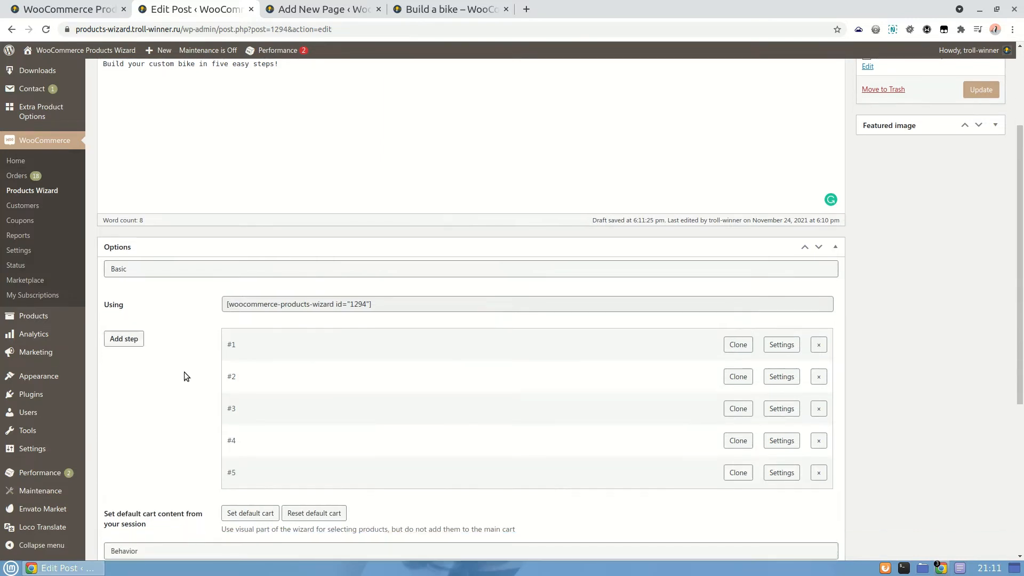
{"action": "scroll", "coordinate": [183, 374], "scroll_direction": "down", "scroll_amount": 2}
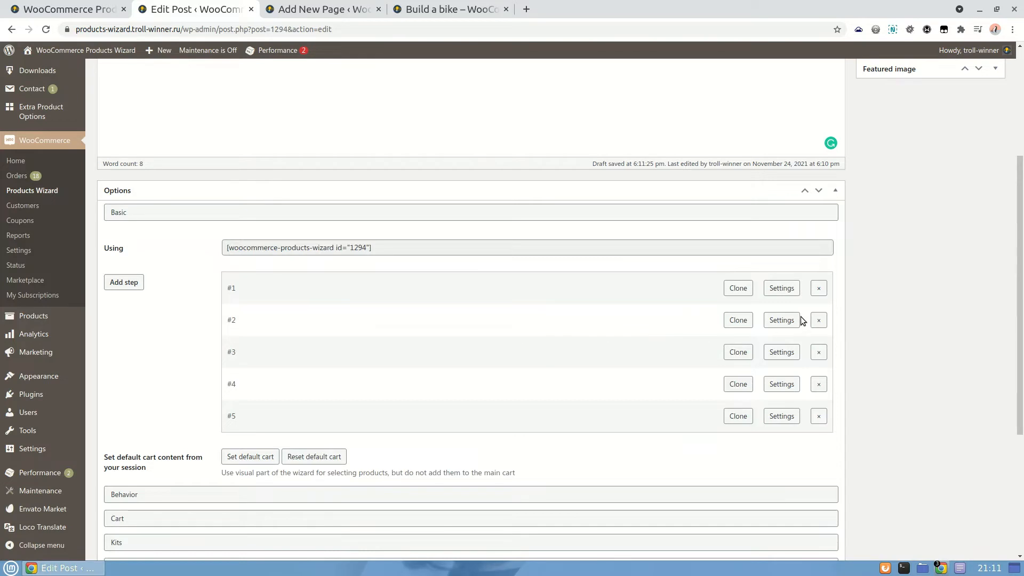
{"action": "scroll", "coordinate": [796, 306], "scroll_direction": "up", "scroll_amount": 4}
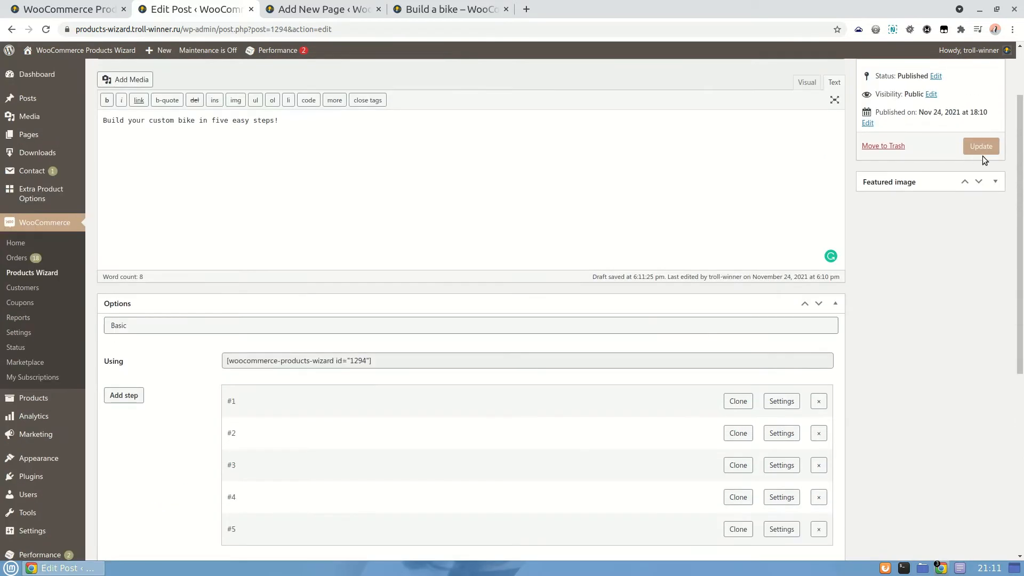
{"action": "left_click", "coordinate": [984, 148]}
{"action": "left_click", "coordinate": [443, 9]}
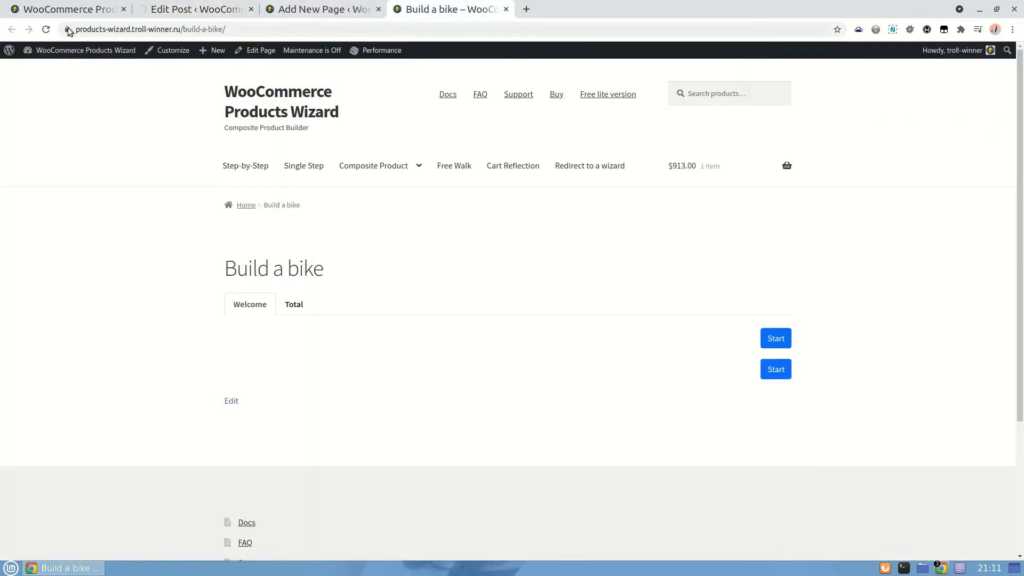
{"action": "left_click", "coordinate": [45, 31]}
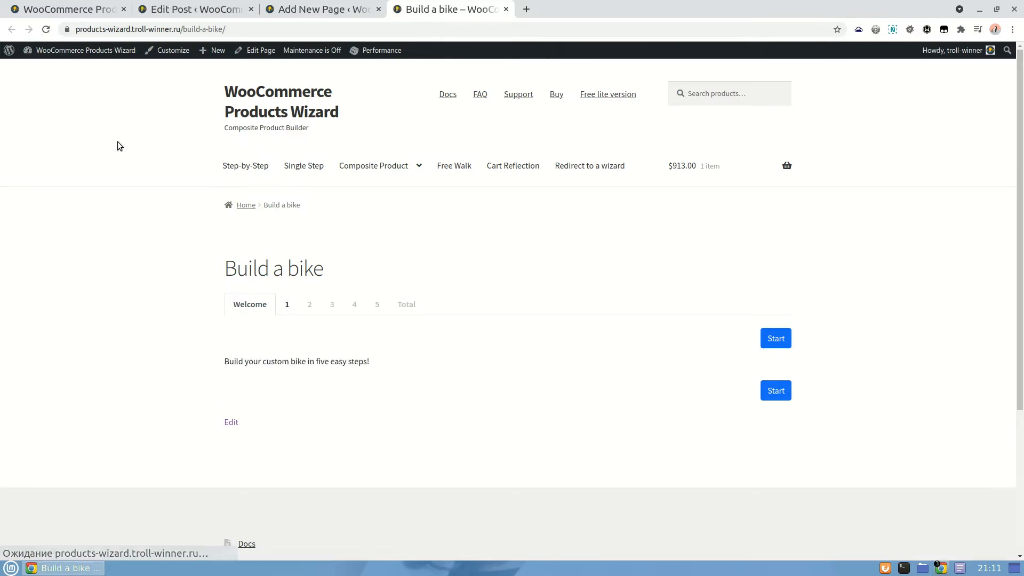
Step: Return to the Bicycle wizard and title its first step "Frames" in the captions settings
{"action": "left_click", "coordinate": [192, 18]}
{"action": "scroll", "coordinate": [757, 459], "scroll_direction": "down", "scroll_amount": 2}
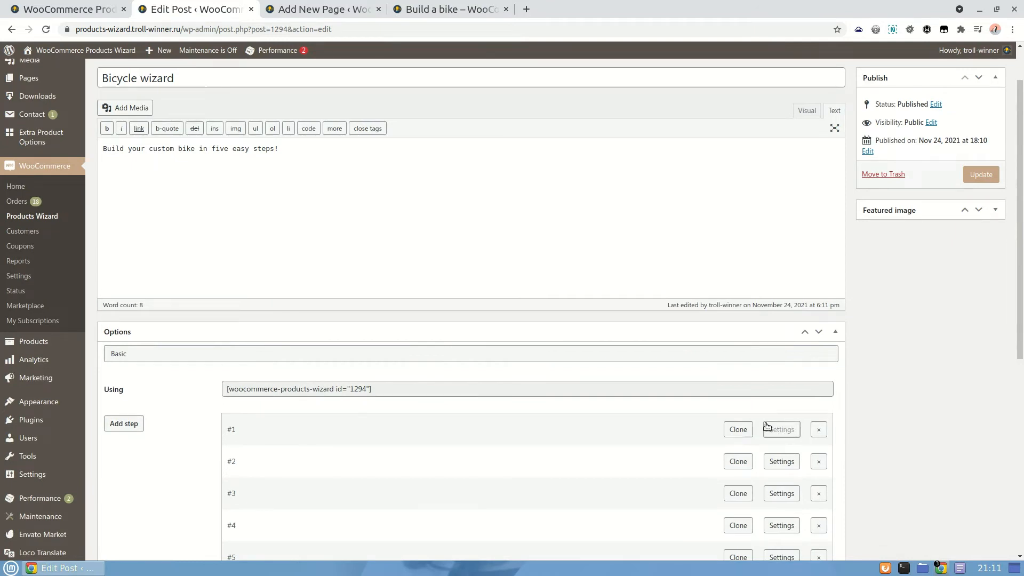
{"action": "left_click", "coordinate": [766, 429]}
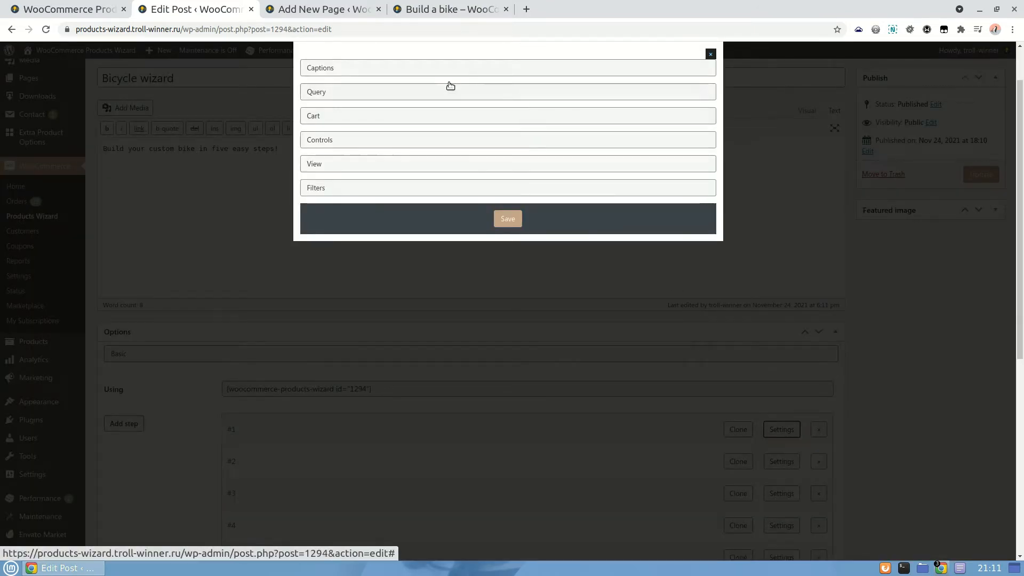
{"action": "left_click", "coordinate": [424, 69]}
{"action": "left_click", "coordinate": [430, 101]}
{"action": "type", "text": "Frames"}
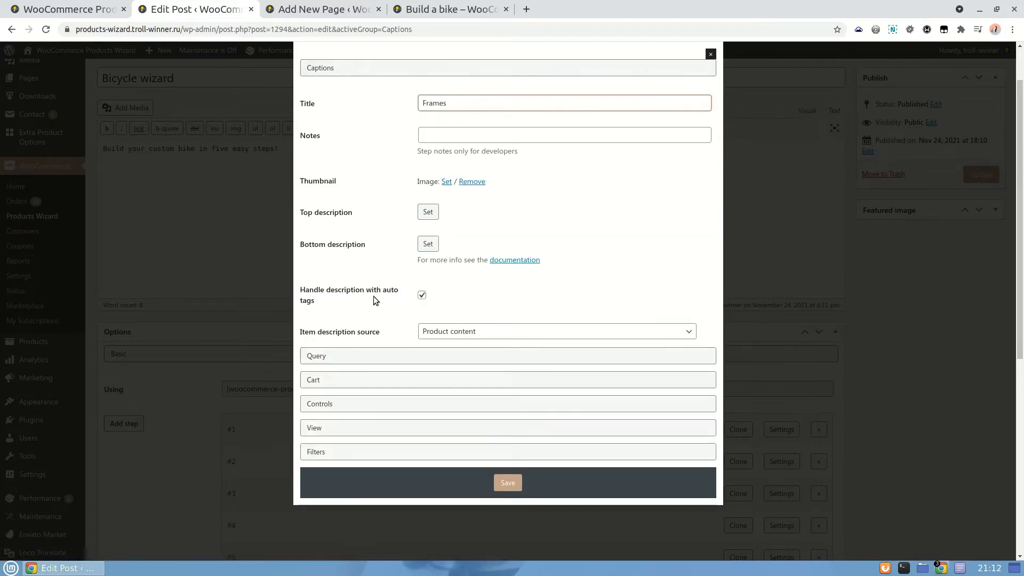
Step: Set the Frames category as the product source in the first step's query settings
{"action": "left_click", "coordinate": [358, 356]}
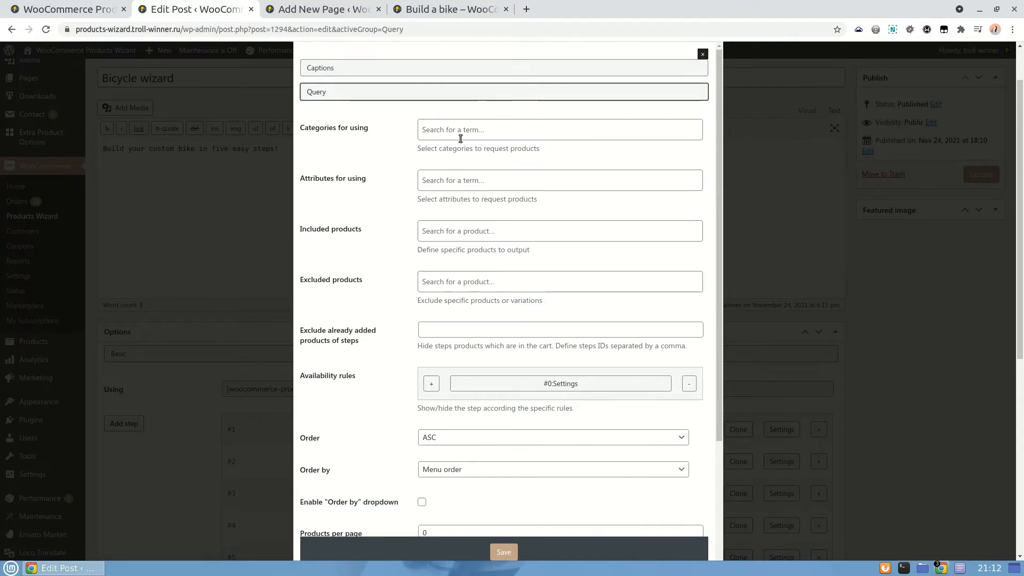
{"action": "left_click", "coordinate": [434, 130]}
{"action": "type", "text": "frame"}
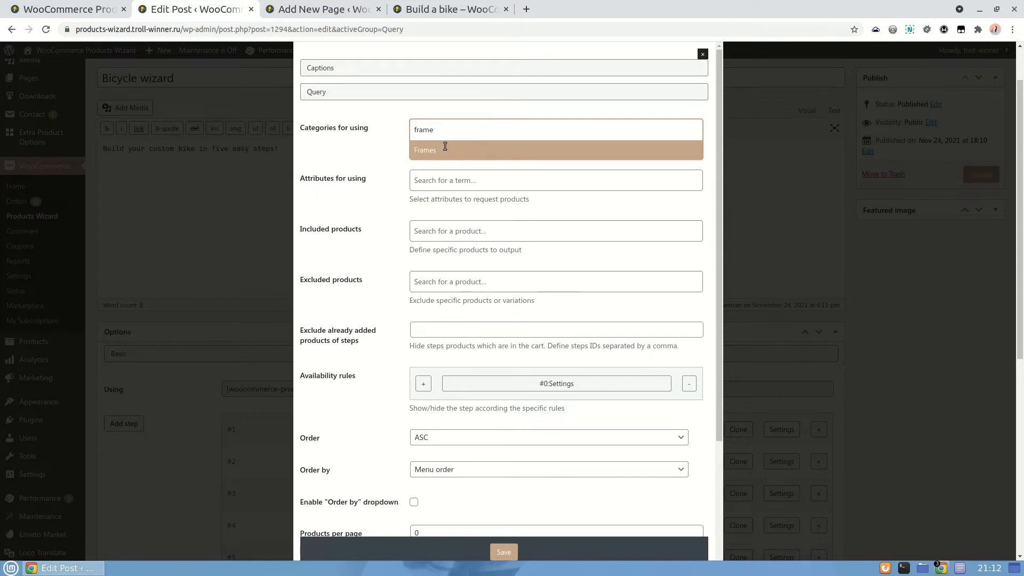
{"action": "left_click", "coordinate": [448, 146]}
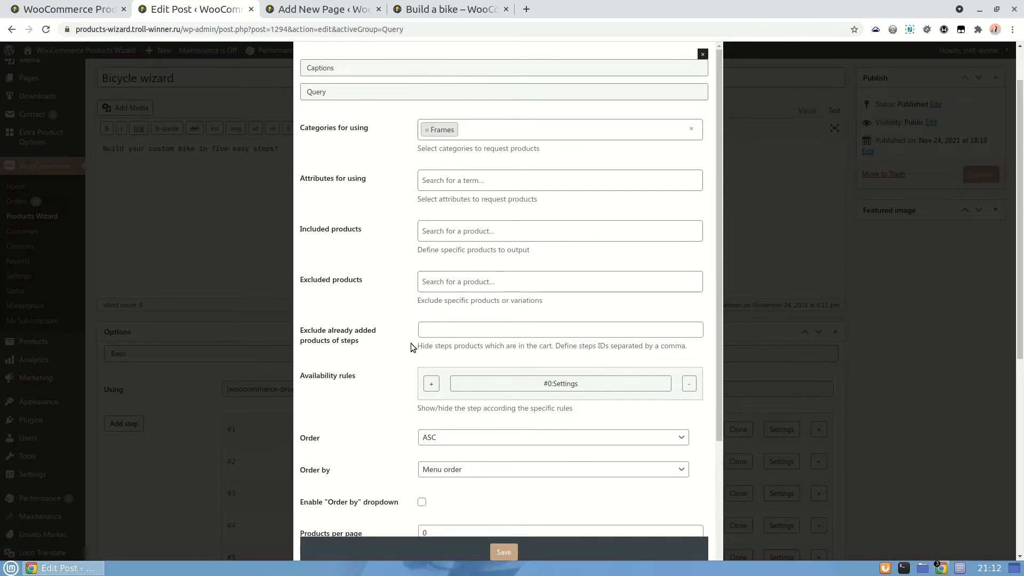
Step: Set the first step's variation template to button and save the step settings
{"action": "left_click", "coordinate": [344, 74]}
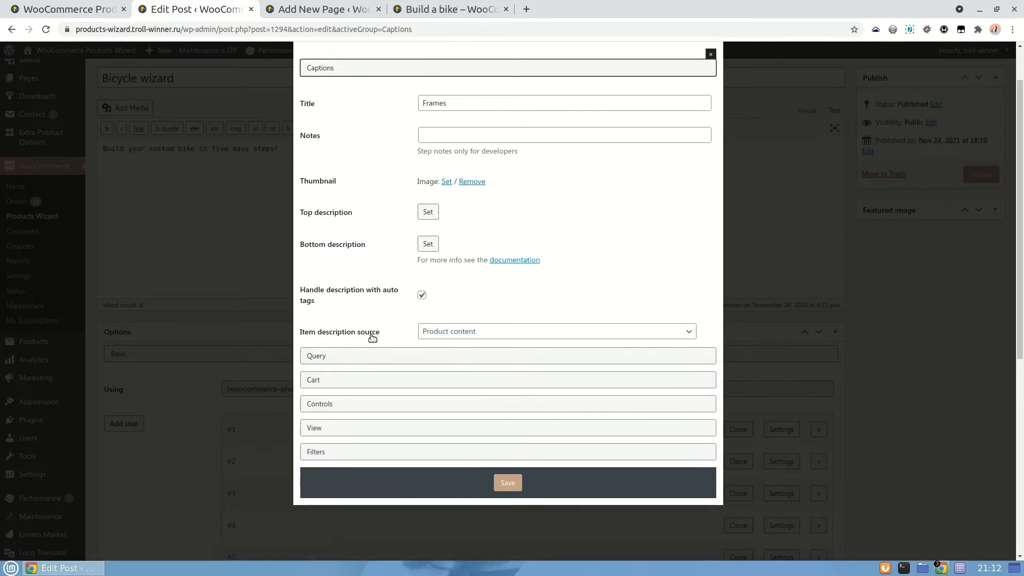
{"action": "left_click", "coordinate": [350, 427]}
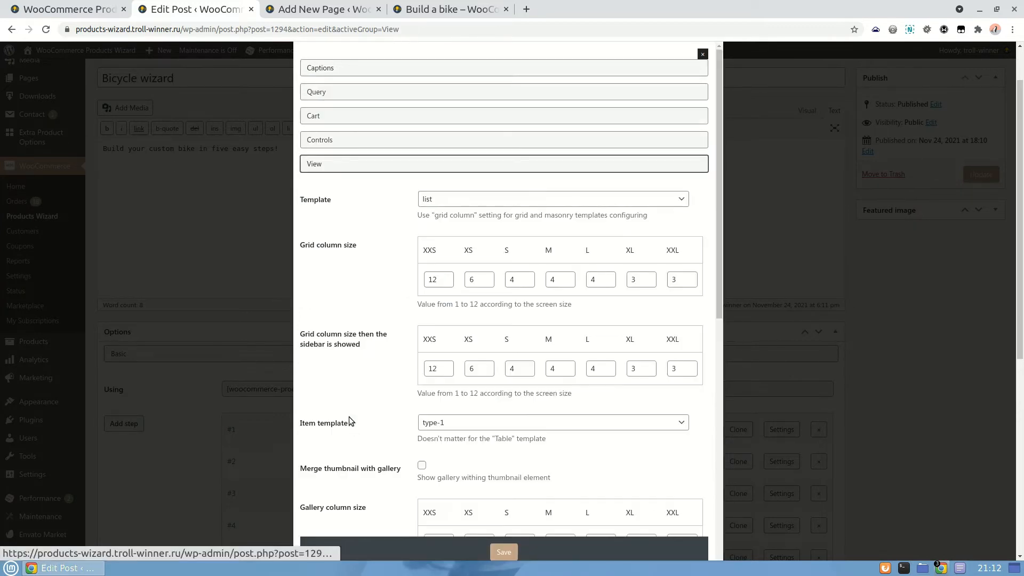
{"action": "scroll", "coordinate": [363, 297], "scroll_direction": "down", "scroll_amount": 3}
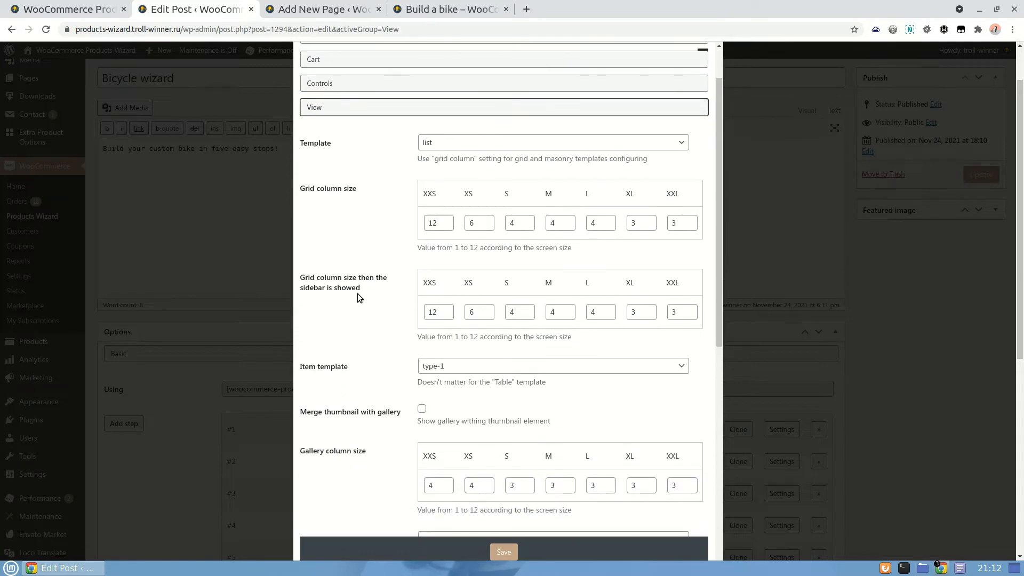
{"action": "scroll", "coordinate": [372, 382], "scroll_direction": "down", "scroll_amount": 1}
{"action": "left_click", "coordinate": [427, 398]}
{"action": "left_click", "coordinate": [438, 416]}
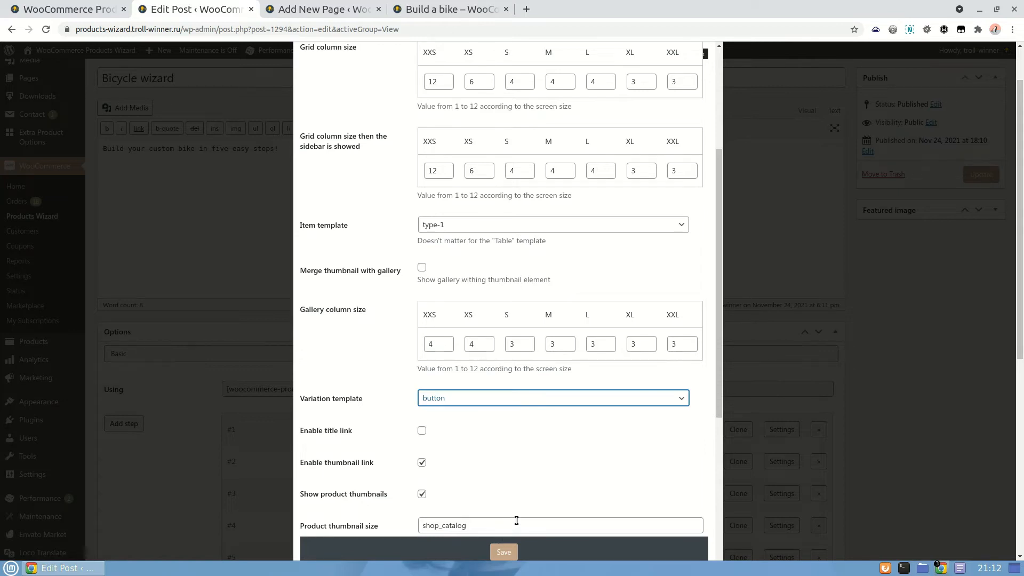
{"action": "left_click", "coordinate": [504, 552]}
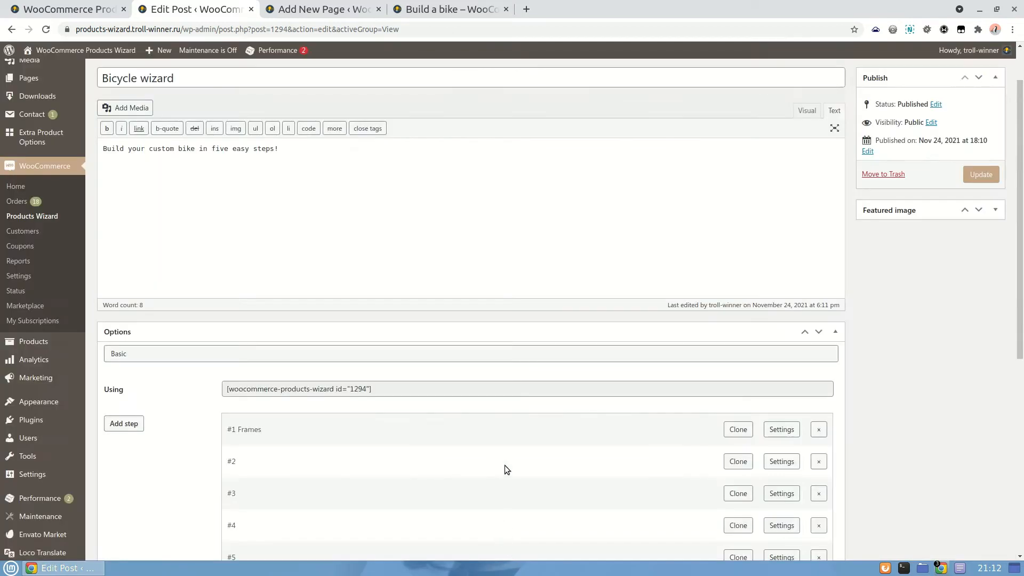
Step: Title the second wizard step "Wheels" and set the Wheels category as its product source
{"action": "scroll", "coordinate": [559, 370], "scroll_direction": "down", "scroll_amount": 1}
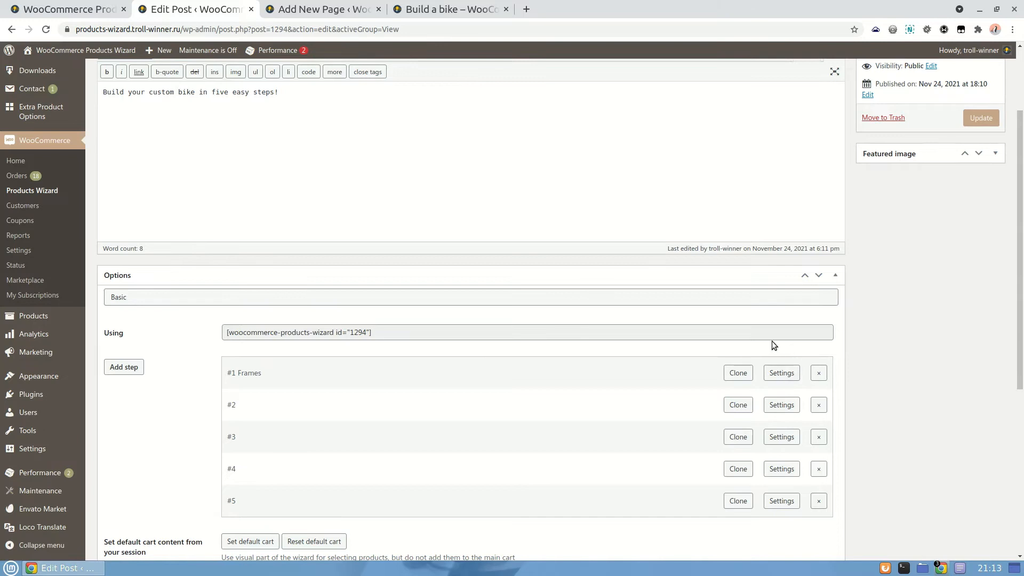
{"action": "left_click", "coordinate": [781, 405]}
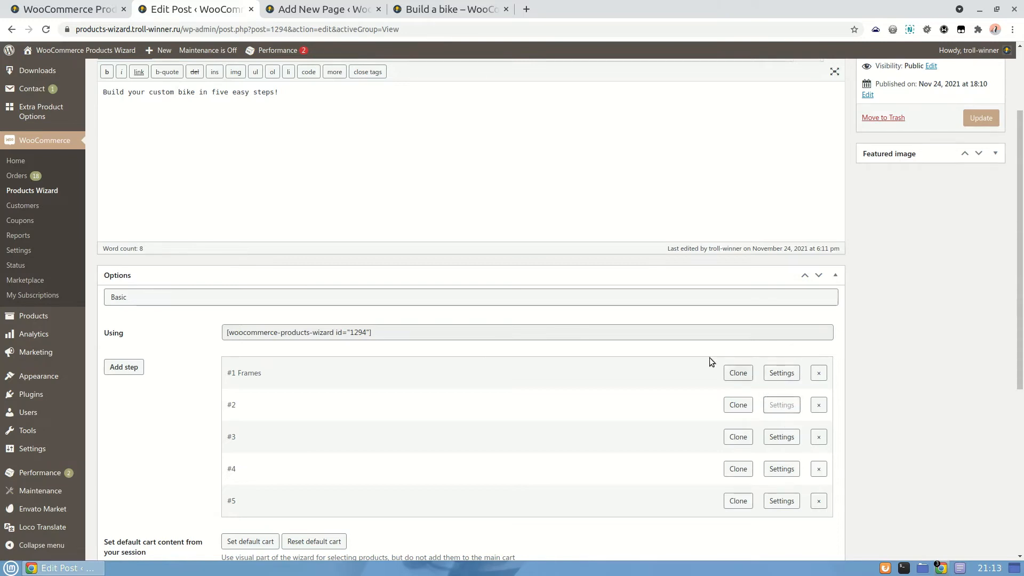
{"action": "left_click", "coordinate": [363, 69]}
{"action": "left_click", "coordinate": [438, 101]}
{"action": "type", "text": "Wheels"}
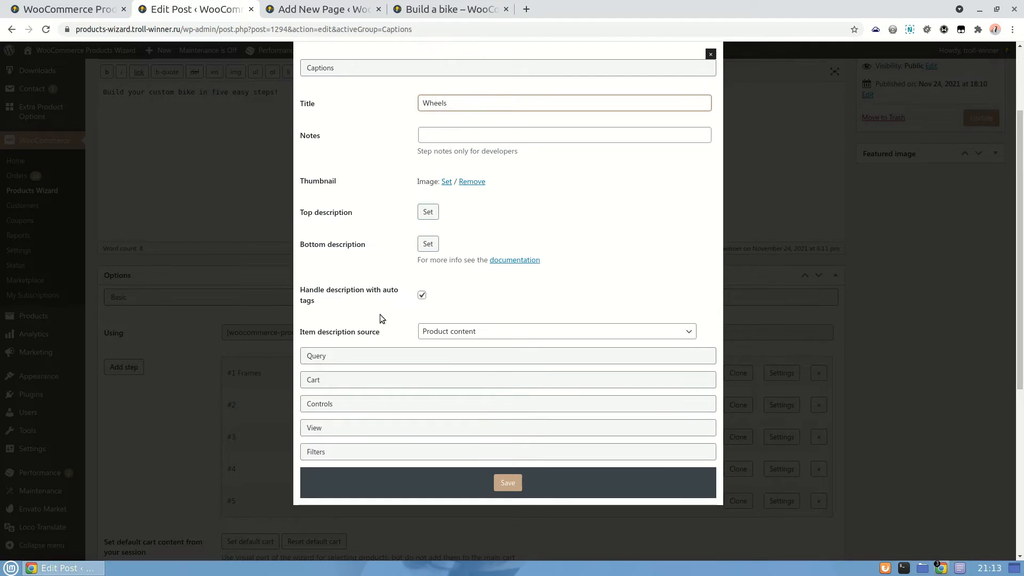
{"action": "left_click", "coordinate": [371, 354]}
{"action": "left_click", "coordinate": [442, 132]}
{"action": "type", "text": "whee"}
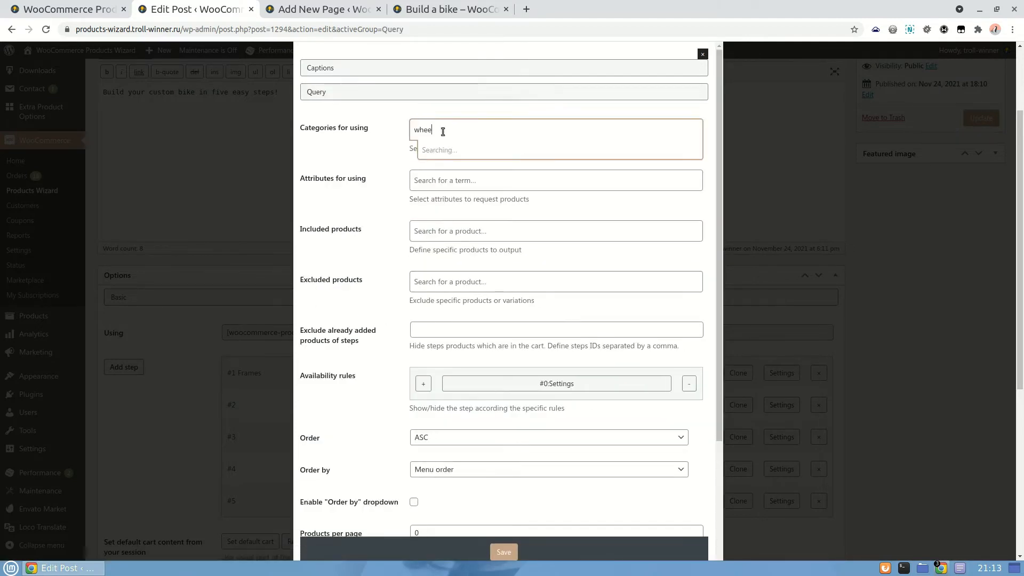
{"action": "left_click", "coordinate": [449, 147]}
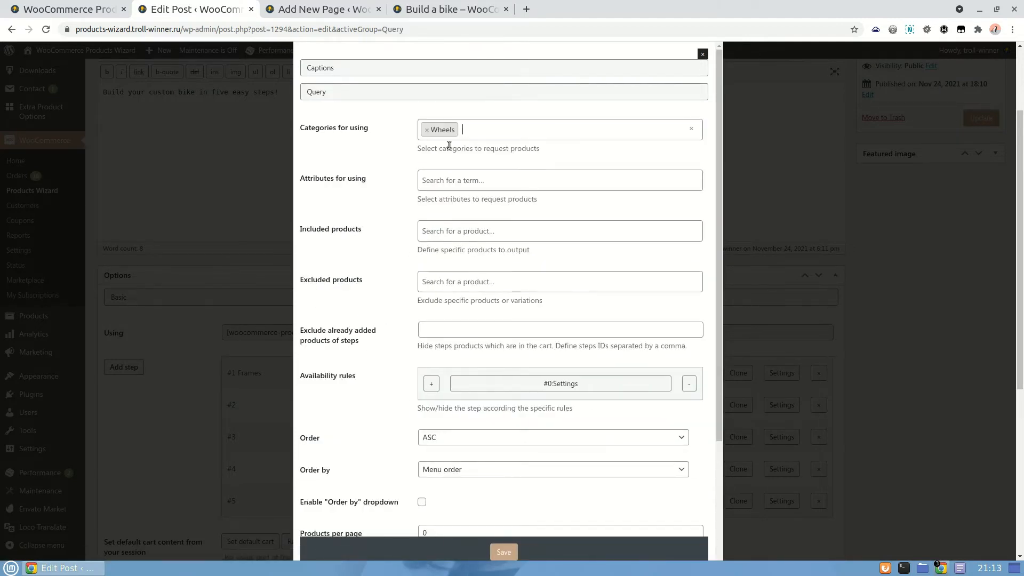
Step: Set the Wheels step's template to grid, with XL and XXL column sizes of 4 both with and without the sidebar
{"action": "scroll", "coordinate": [380, 259], "scroll_direction": "down", "scroll_amount": 3}
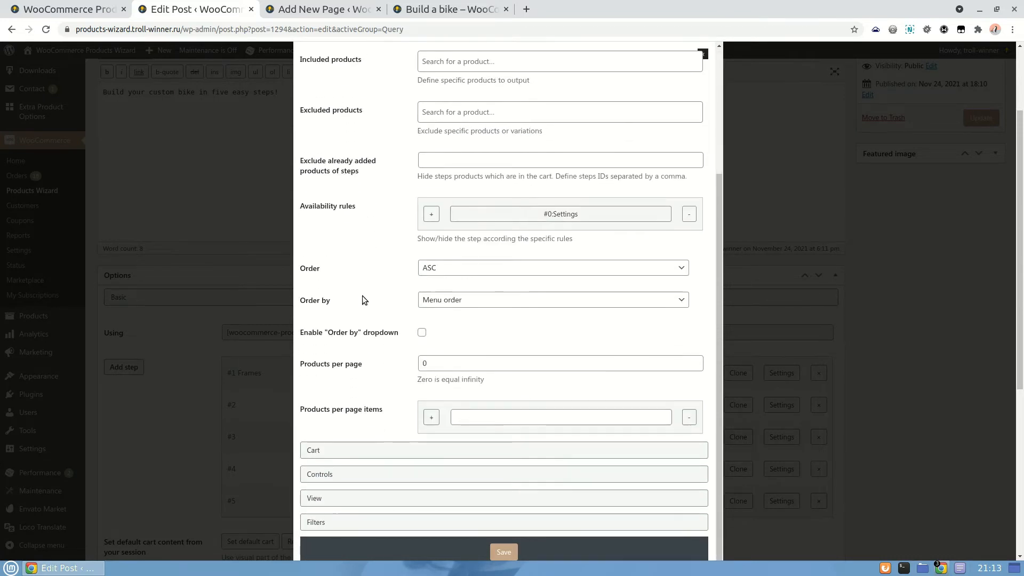
{"action": "left_click", "coordinate": [331, 496]}
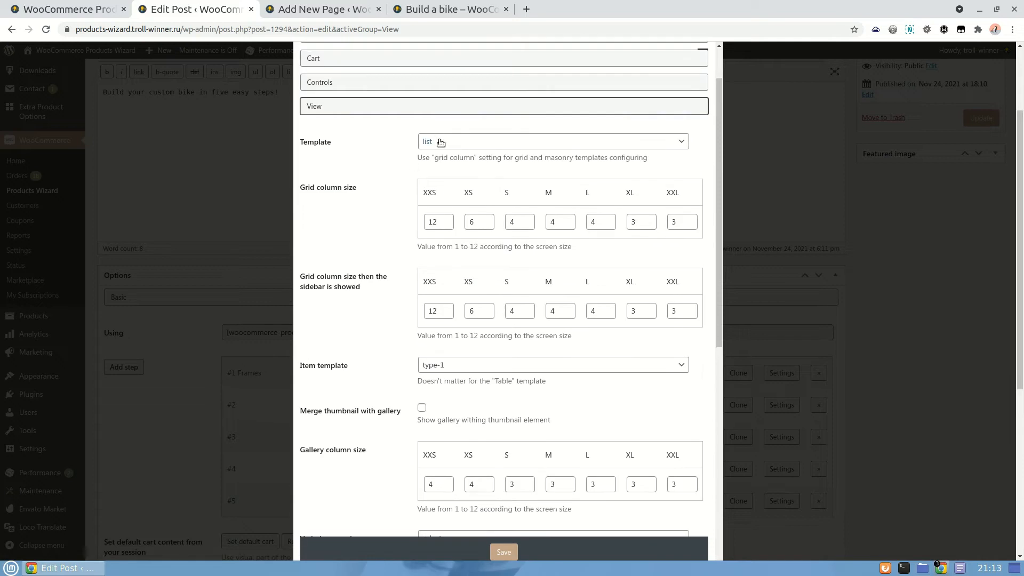
{"action": "left_click", "coordinate": [441, 142]}
{"action": "left_click", "coordinate": [447, 157]}
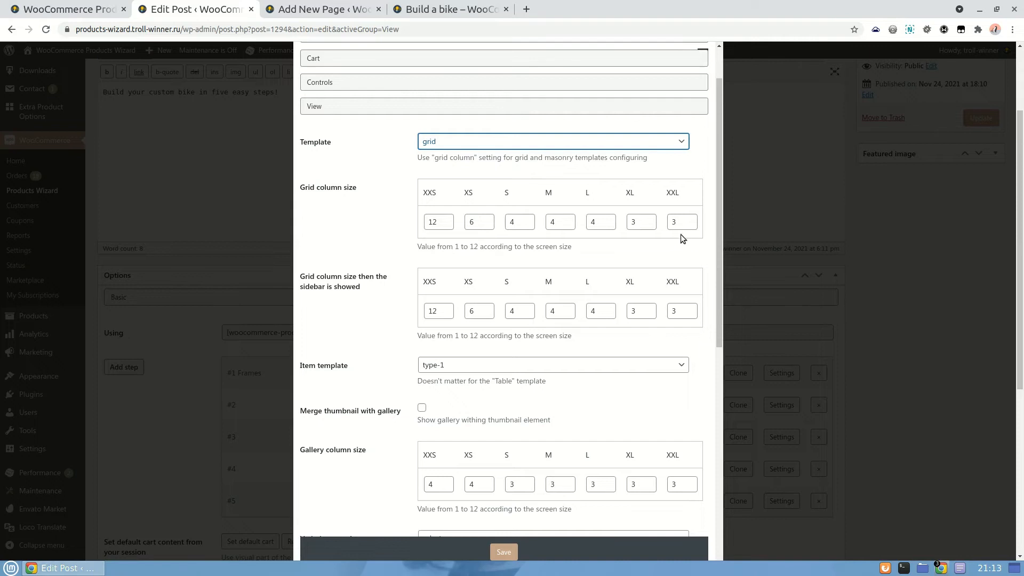
{"action": "left_click", "coordinate": [690, 220]}
{"action": "left_click", "coordinate": [649, 220]}
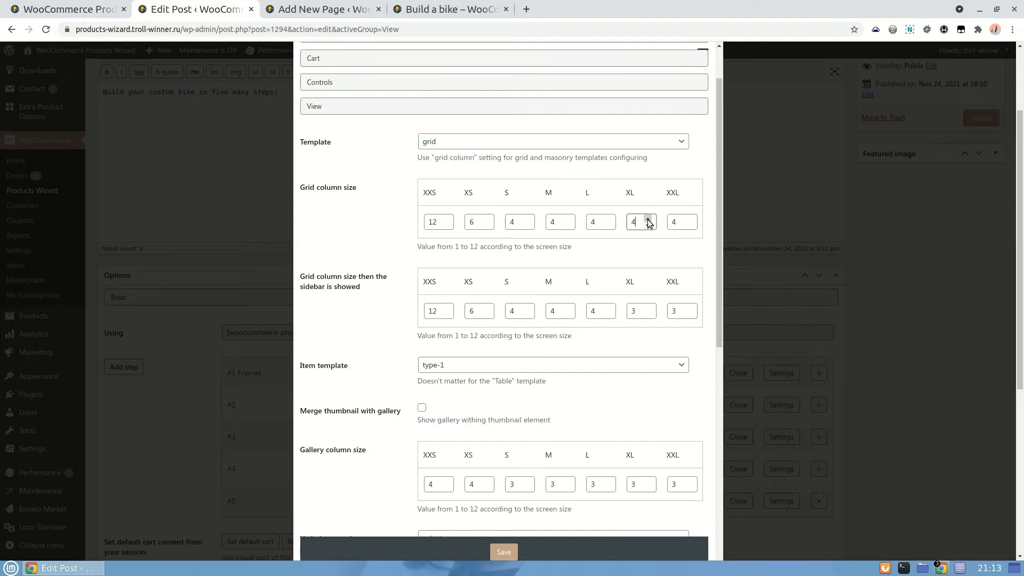
{"action": "left_click", "coordinate": [690, 307]}
{"action": "left_click", "coordinate": [649, 308]}
Step: Set the Wheels step's item template to type-3 and view its preview
{"action": "left_click", "coordinate": [487, 365]}
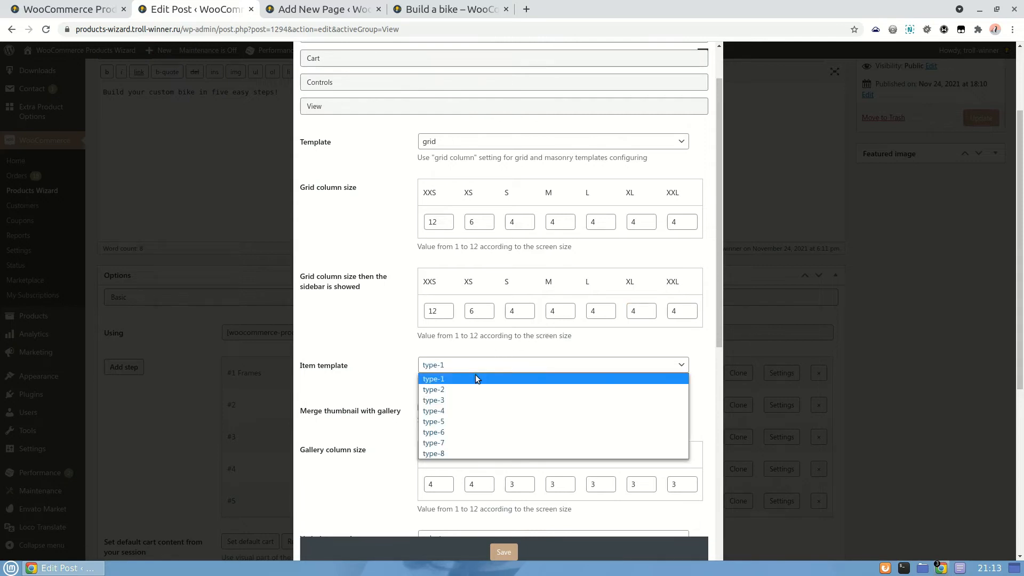
{"action": "left_click", "coordinate": [456, 401]}
{"action": "scroll", "coordinate": [505, 376], "scroll_direction": "down", "scroll_amount": 2}
{"action": "scroll", "coordinate": [460, 425], "scroll_direction": "down", "scroll_amount": 2}
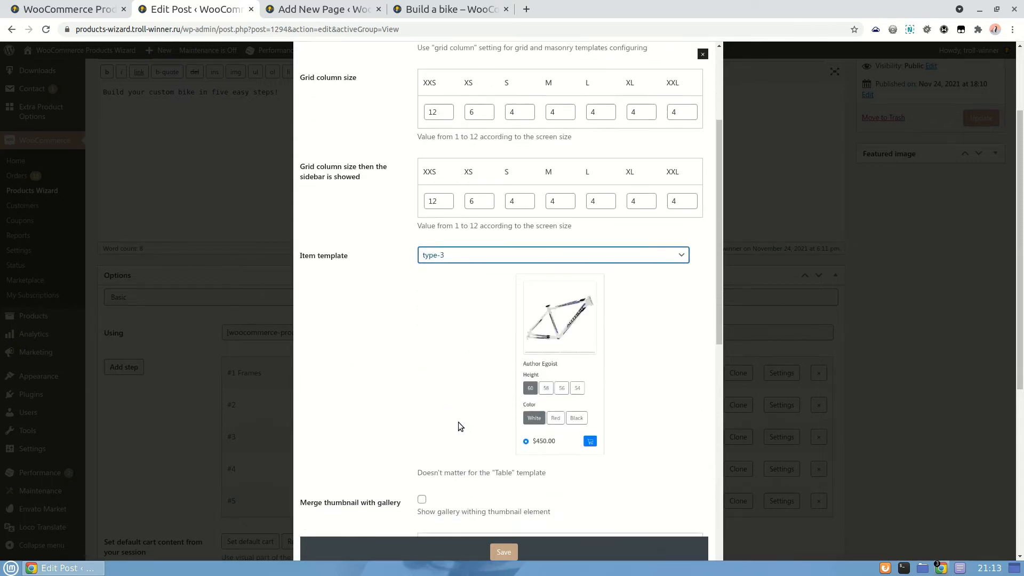
Step: Add two filter entries to the Wheels step and use Rim Size as the source of the first
{"action": "scroll", "coordinate": [442, 335], "scroll_direction": "down", "scroll_amount": 8}
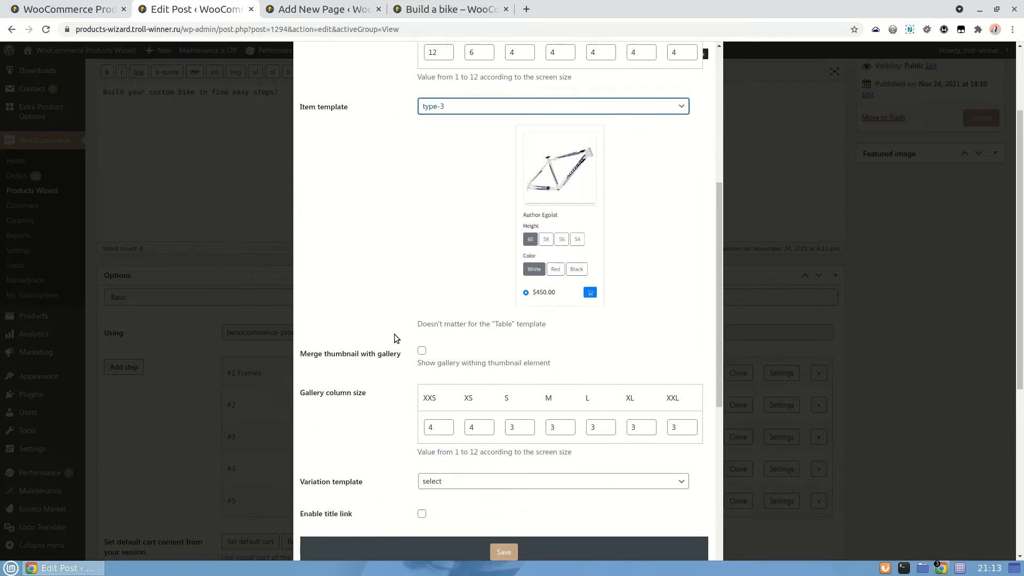
{"action": "scroll", "coordinate": [380, 410], "scroll_direction": "down", "scroll_amount": 2}
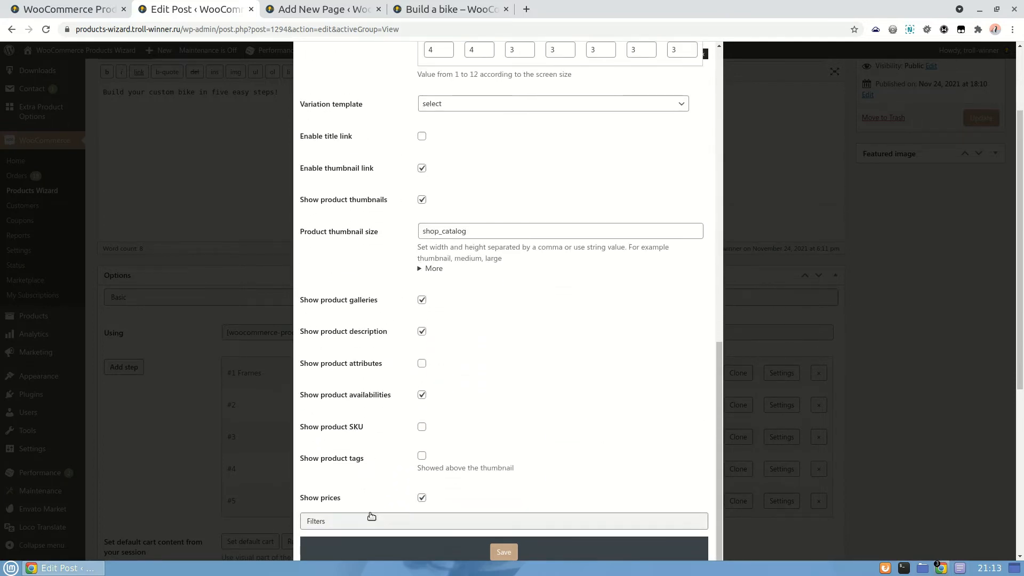
{"action": "left_click", "coordinate": [368, 517]}
{"action": "left_click", "coordinate": [436, 235]}
{"action": "left_click", "coordinate": [469, 231]}
{"action": "left_click", "coordinate": [469, 76]}
{"action": "left_click", "coordinate": [469, 152]}
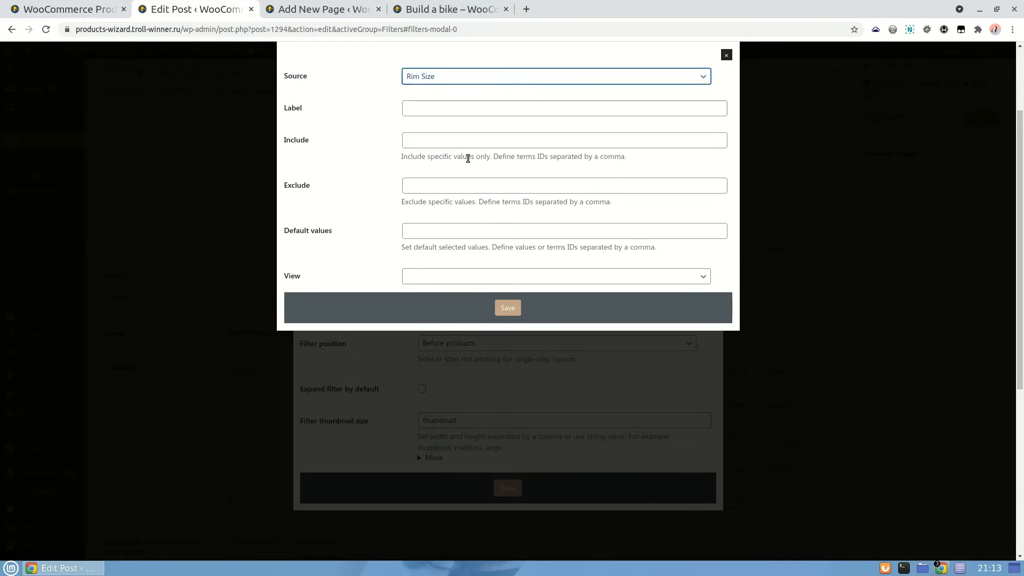
{"action": "left_click", "coordinate": [507, 308]}
Step: Use Rim Style as the source of the second filter, choose its view type, and save the Wheels step
{"action": "left_click", "coordinate": [505, 255]}
{"action": "left_click", "coordinate": [480, 76]}
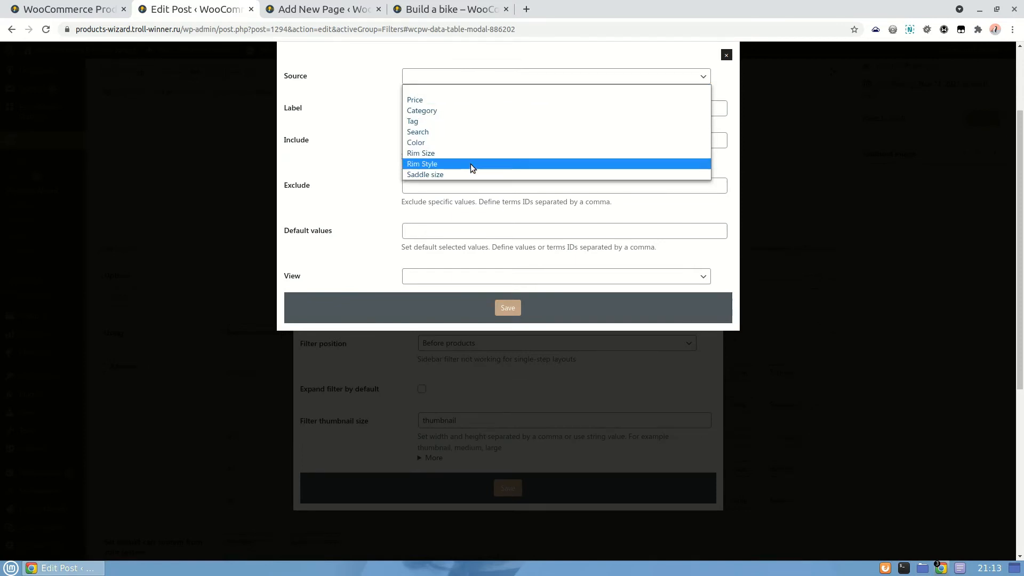
{"action": "left_click", "coordinate": [470, 164]}
{"action": "left_click", "coordinate": [456, 280]}
{"action": "left_click", "coordinate": [456, 355]}
{"action": "left_click", "coordinate": [505, 309]}
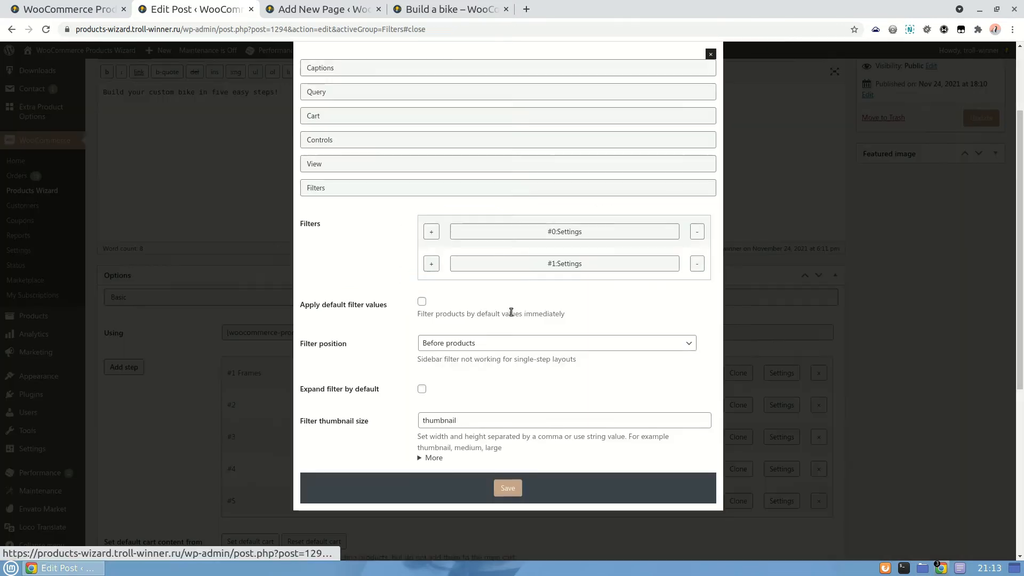
{"action": "left_click", "coordinate": [508, 487]}
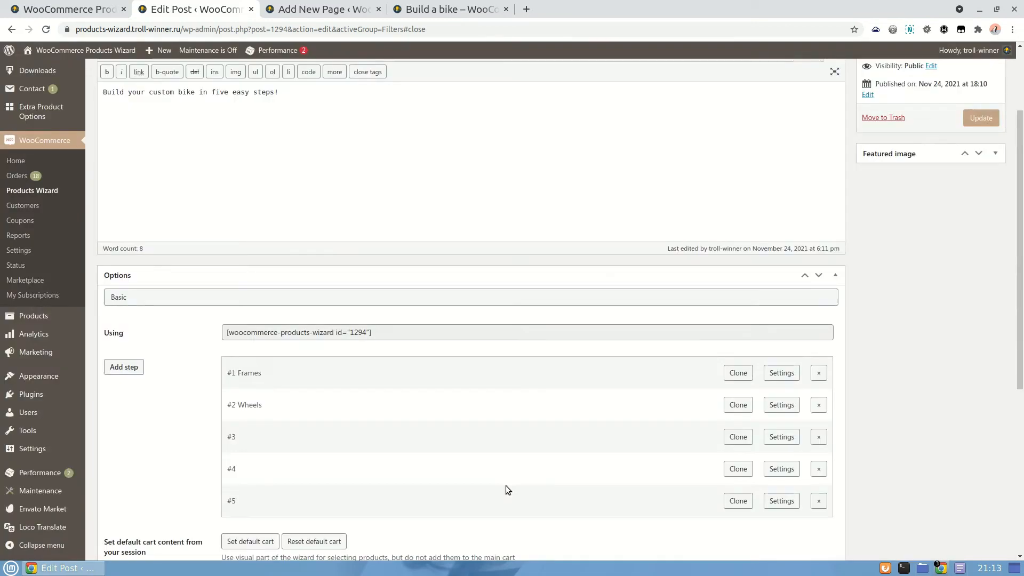
Step: Title the third wizard step "Handlebars" and set the Handlebars category as its product source
{"action": "left_click", "coordinate": [781, 438]}
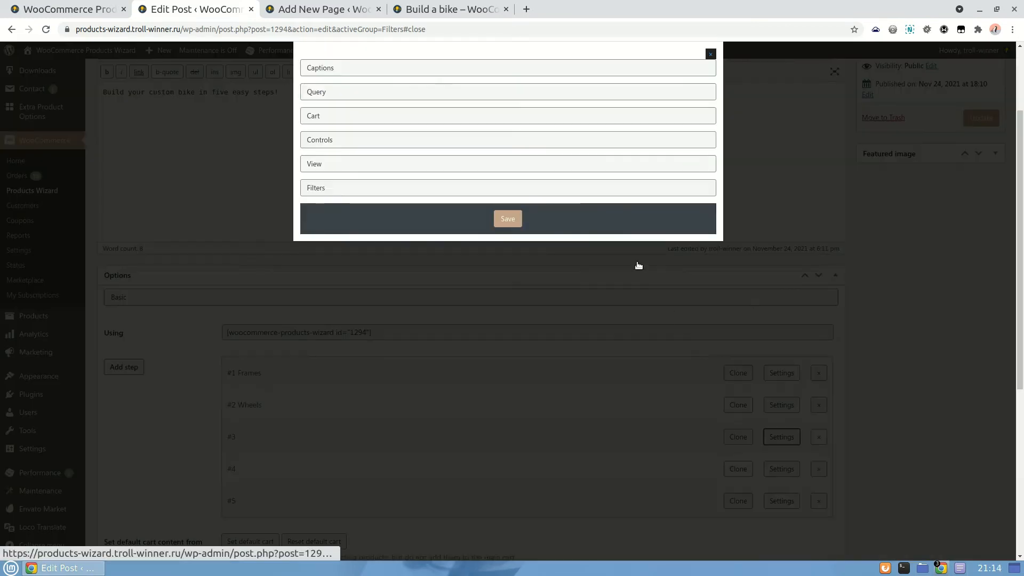
{"action": "left_click", "coordinate": [435, 72]}
{"action": "left_click", "coordinate": [451, 97]}
{"action": "type", "text": "Handlebars"}
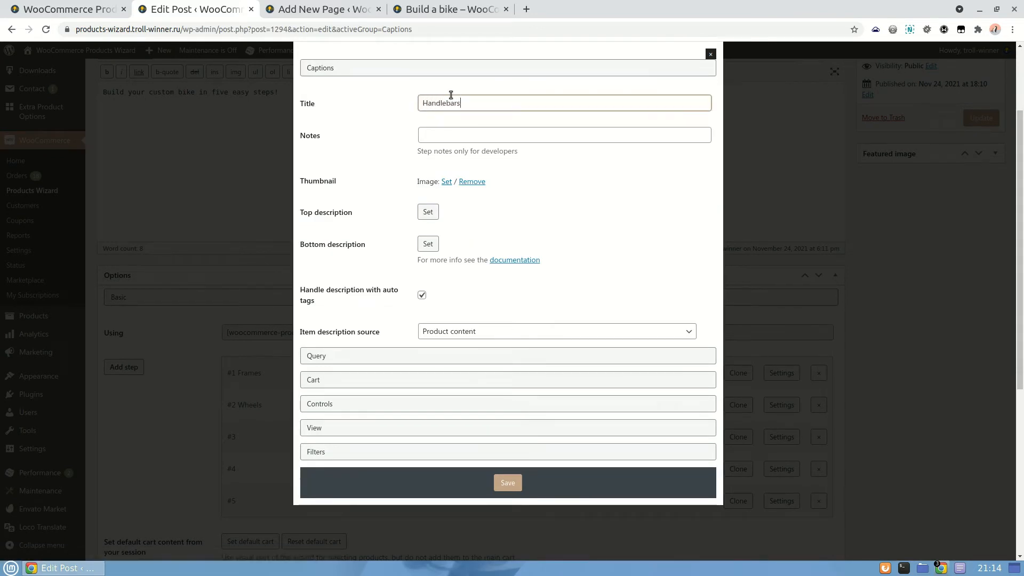
{"action": "left_click", "coordinate": [451, 356]}
{"action": "left_click", "coordinate": [466, 130]}
{"action": "type", "text": "hand"}
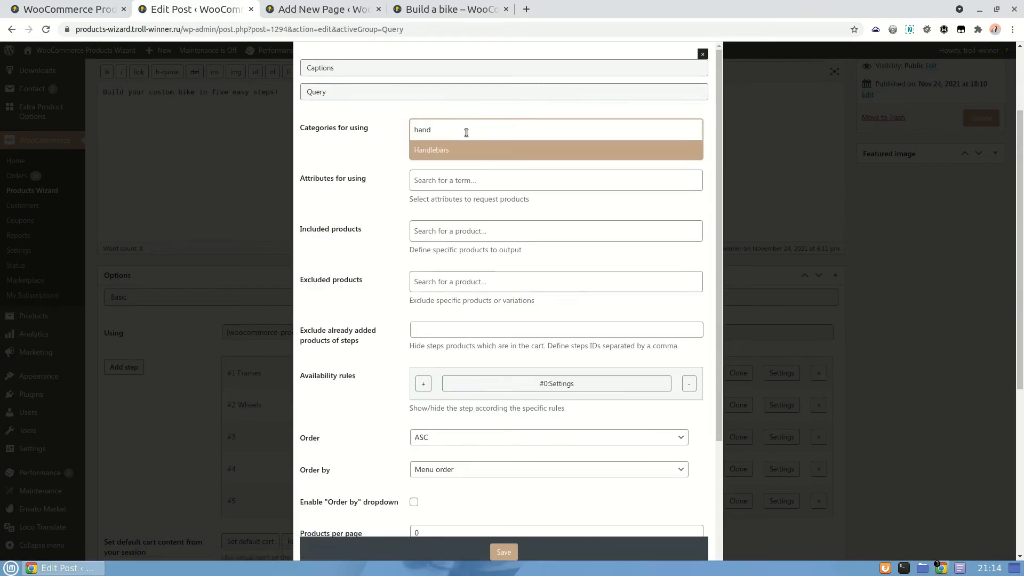
{"action": "left_click", "coordinate": [462, 150]}
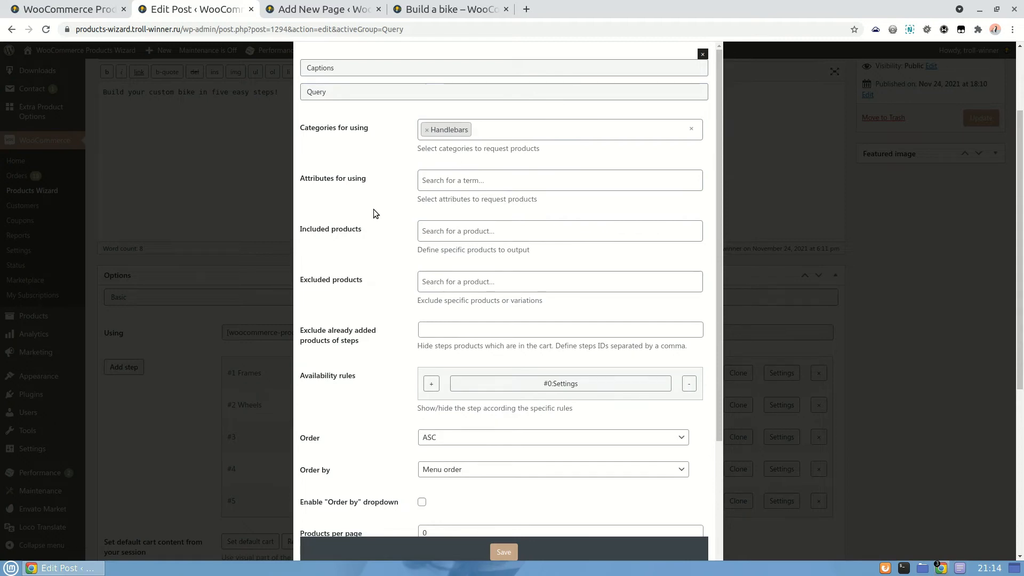
Step: Configure the Handlebars step's filter to use Price as its source and save the step
{"action": "scroll", "coordinate": [374, 294], "scroll_direction": "down", "scroll_amount": 3}
{"action": "left_click", "coordinate": [327, 497]}
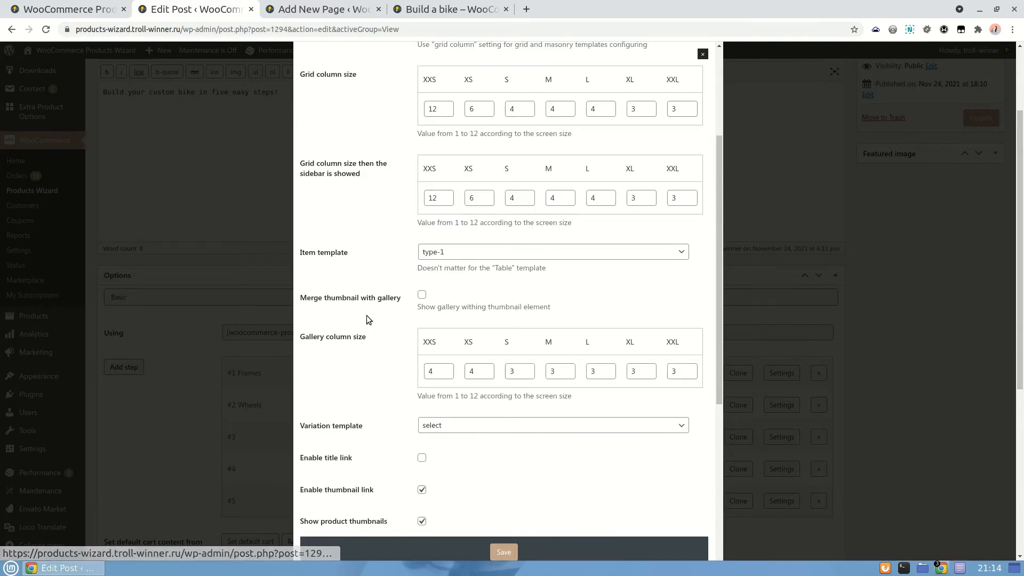
{"action": "scroll", "coordinate": [372, 236], "scroll_direction": "down", "scroll_amount": 2}
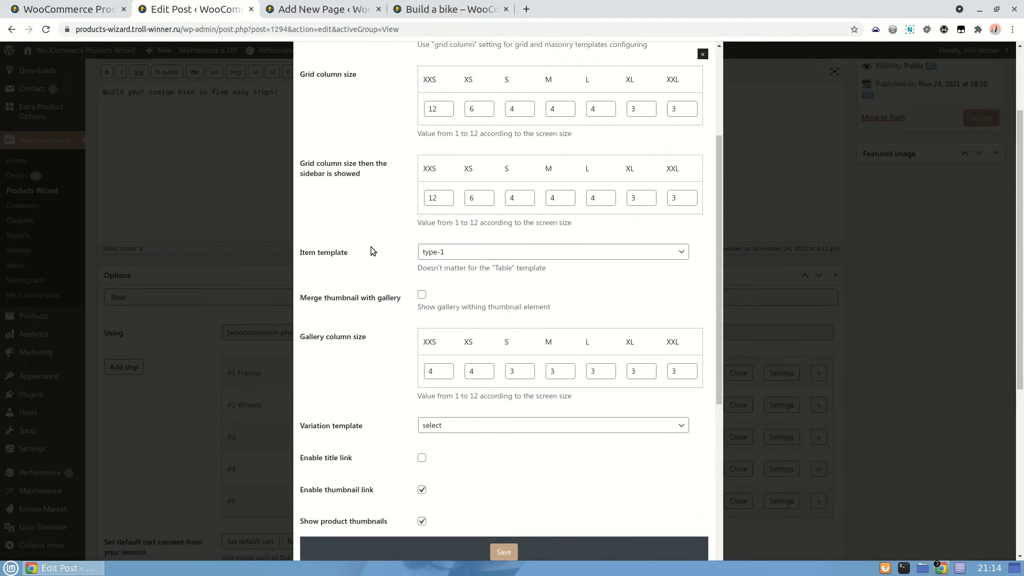
{"action": "scroll", "coordinate": [399, 421], "scroll_direction": "down", "scroll_amount": 6}
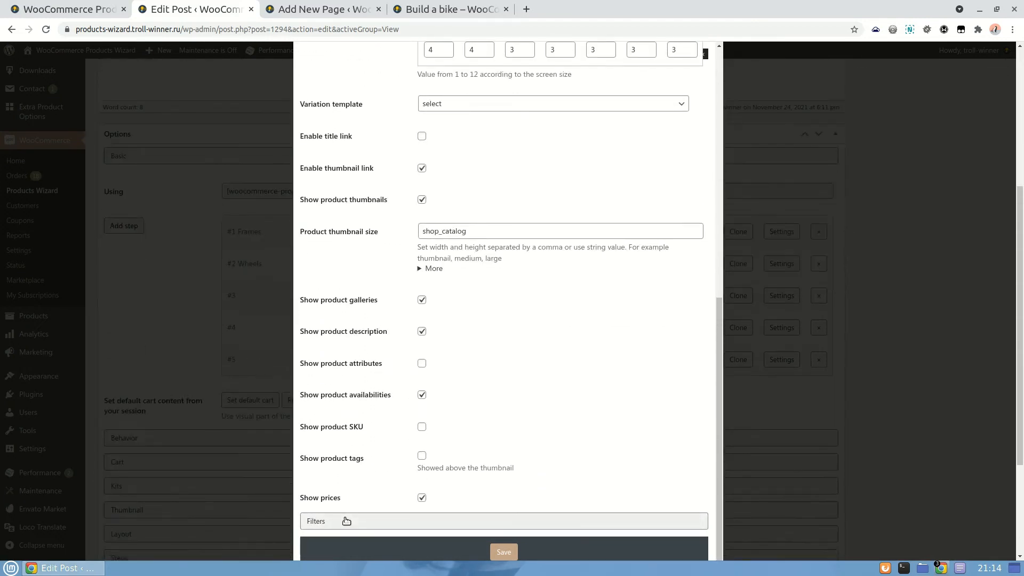
{"action": "left_click", "coordinate": [346, 521]}
{"action": "left_click", "coordinate": [513, 230]}
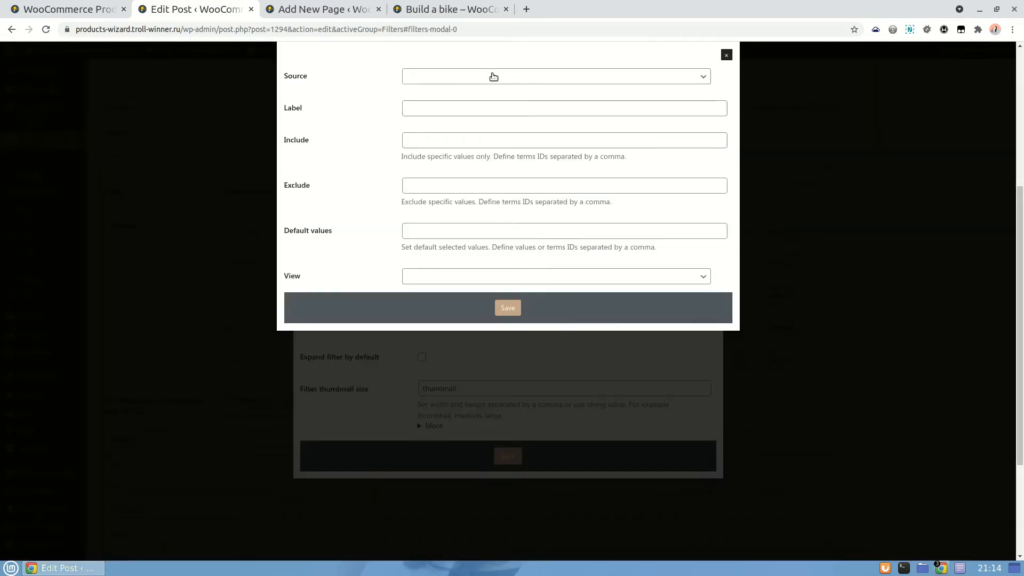
{"action": "left_click", "coordinate": [493, 76]}
{"action": "left_click", "coordinate": [443, 103]}
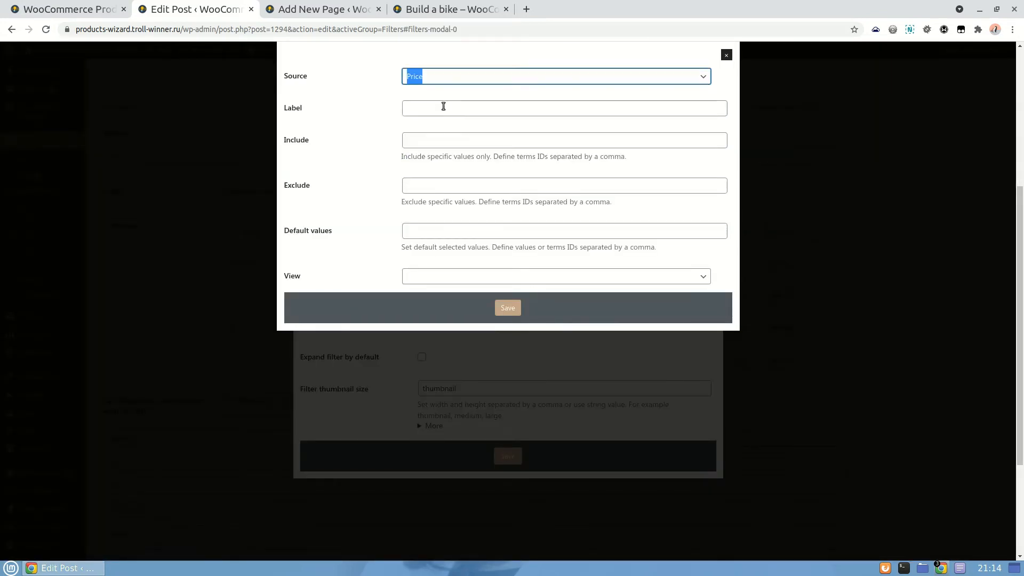
{"action": "left_click", "coordinate": [506, 307]}
{"action": "left_click", "coordinate": [504, 456]}
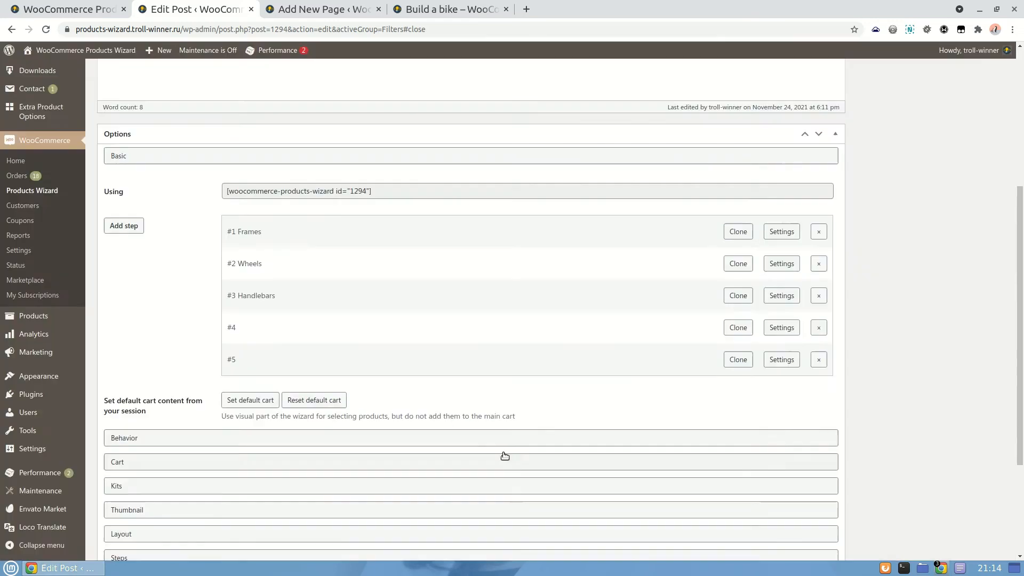
Step: Title the fourth wizard step "Saddles" and set the saddles category as its product source
{"action": "left_click", "coordinate": [782, 327]}
{"action": "left_click", "coordinate": [454, 68]}
{"action": "left_click", "coordinate": [434, 103]}
{"action": "type", "text": "Saddles"}
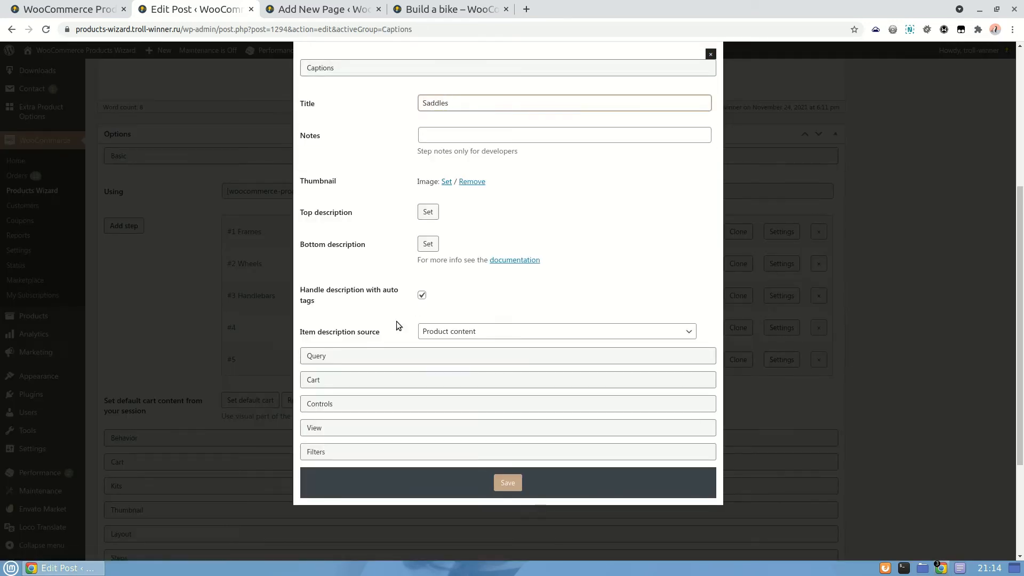
{"action": "left_click", "coordinate": [406, 356]}
{"action": "left_click", "coordinate": [455, 130]}
{"action": "type", "text": "sad"}
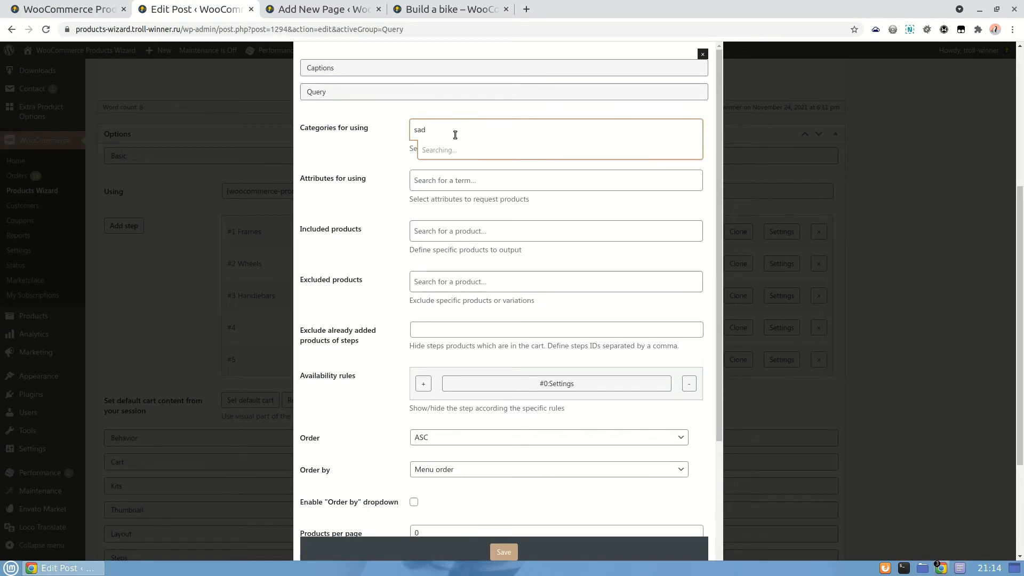
{"action": "left_click", "coordinate": [457, 150]}
Step: Set the Saddles step's template to grid with XL and XXL column sizes of 4, both with and without the sidebar
{"action": "scroll", "coordinate": [351, 302], "scroll_direction": "down", "scroll_amount": 3}
{"action": "scroll", "coordinate": [351, 302], "scroll_direction": "down", "scroll_amount": 1}
{"action": "left_click", "coordinate": [341, 495]}
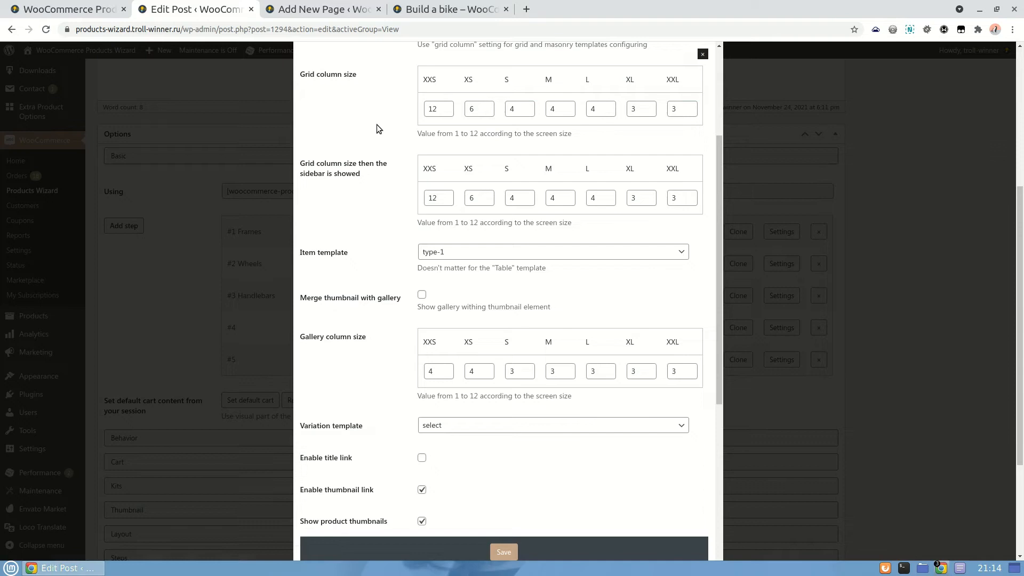
{"action": "scroll", "coordinate": [377, 124], "scroll_direction": "up", "scroll_amount": 2}
{"action": "left_click", "coordinate": [437, 145]}
{"action": "left_click", "coordinate": [444, 158]}
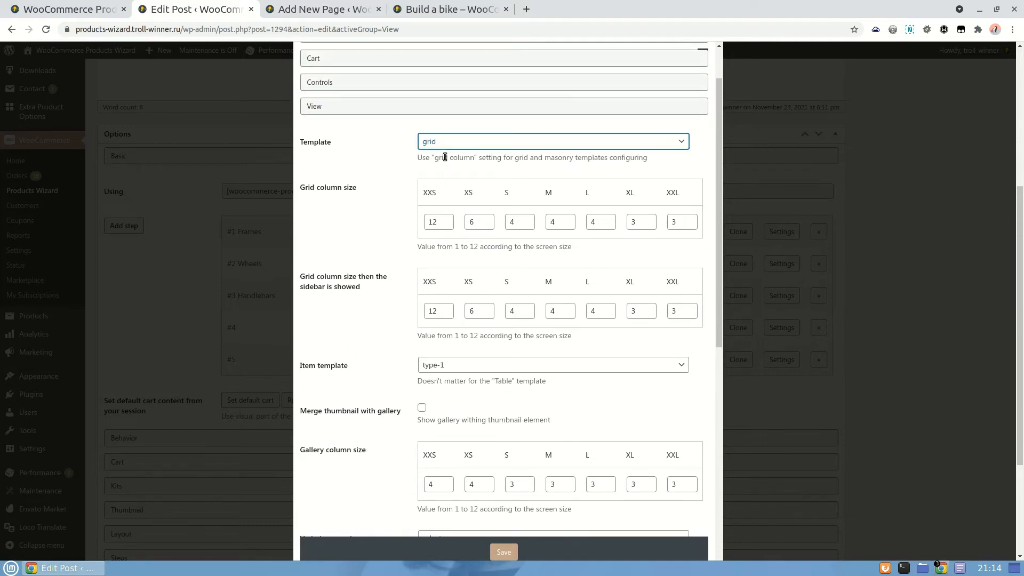
{"action": "left_click", "coordinate": [690, 219]}
{"action": "left_click", "coordinate": [647, 218]}
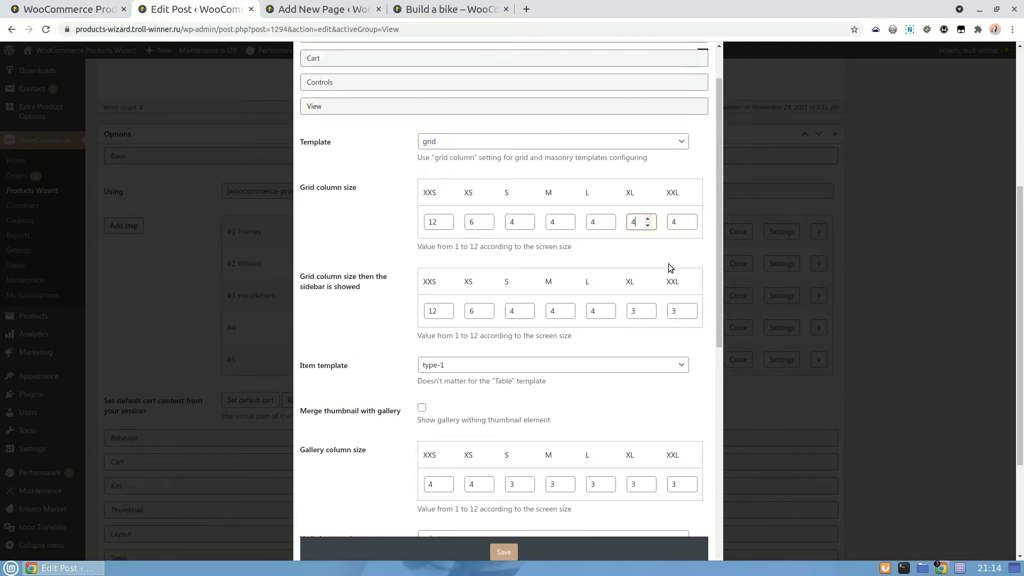
{"action": "left_click", "coordinate": [688, 308]}
{"action": "left_click", "coordinate": [648, 308]}
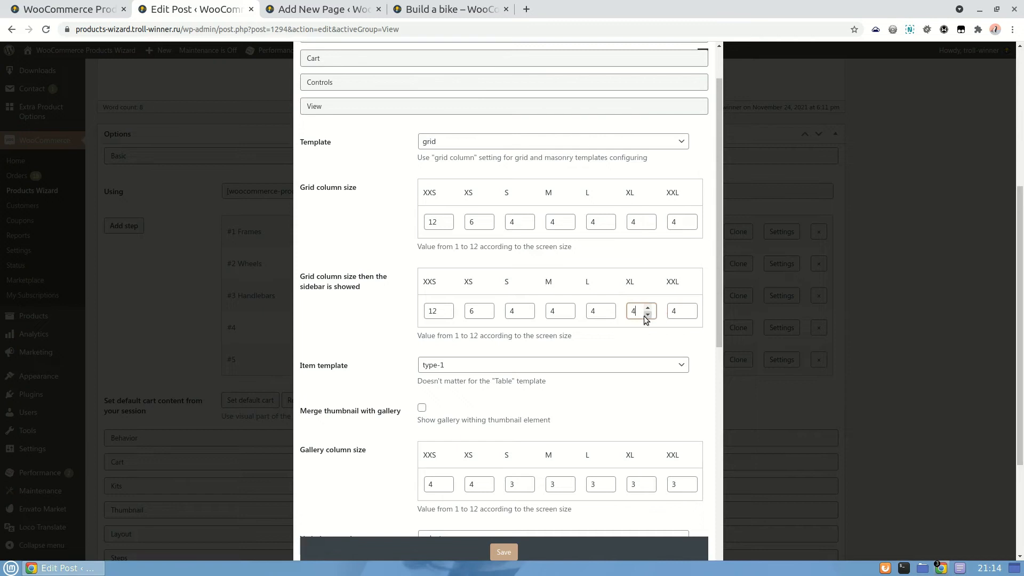
Step: Choose the radio variation template and the type-4 item template for the Saddles step, and save it
{"action": "scroll", "coordinate": [364, 282], "scroll_direction": "down", "scroll_amount": 5}
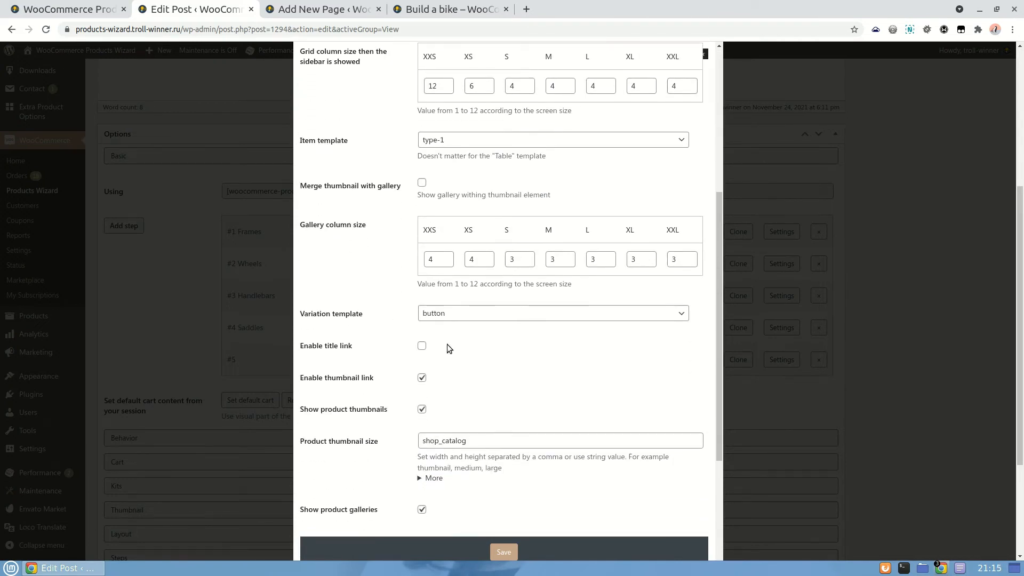
{"action": "left_click", "coordinate": [467, 318]}
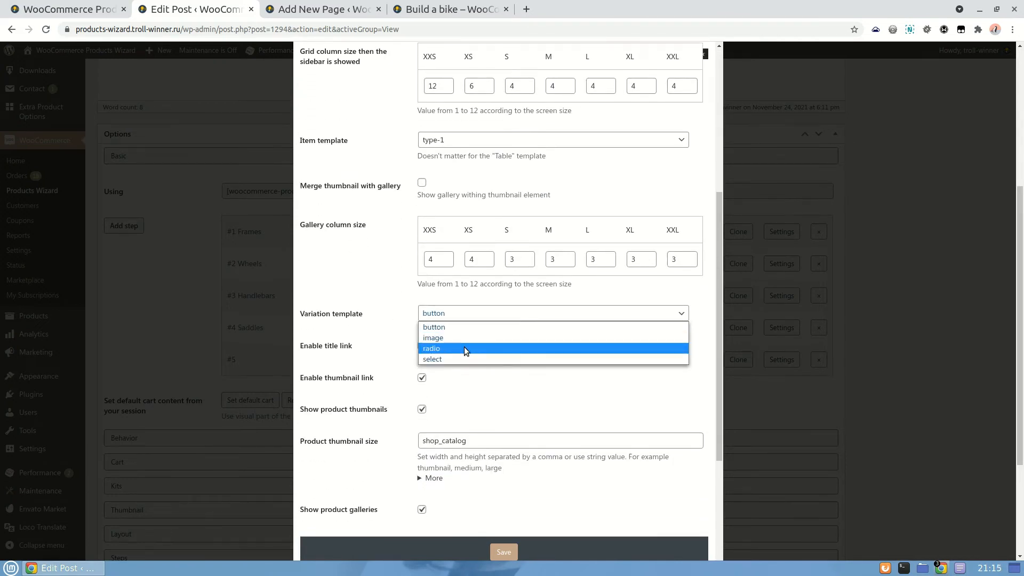
{"action": "left_click", "coordinate": [465, 349]}
{"action": "scroll", "coordinate": [368, 303], "scroll_direction": "up", "scroll_amount": 1}
{"action": "left_click", "coordinate": [443, 170]}
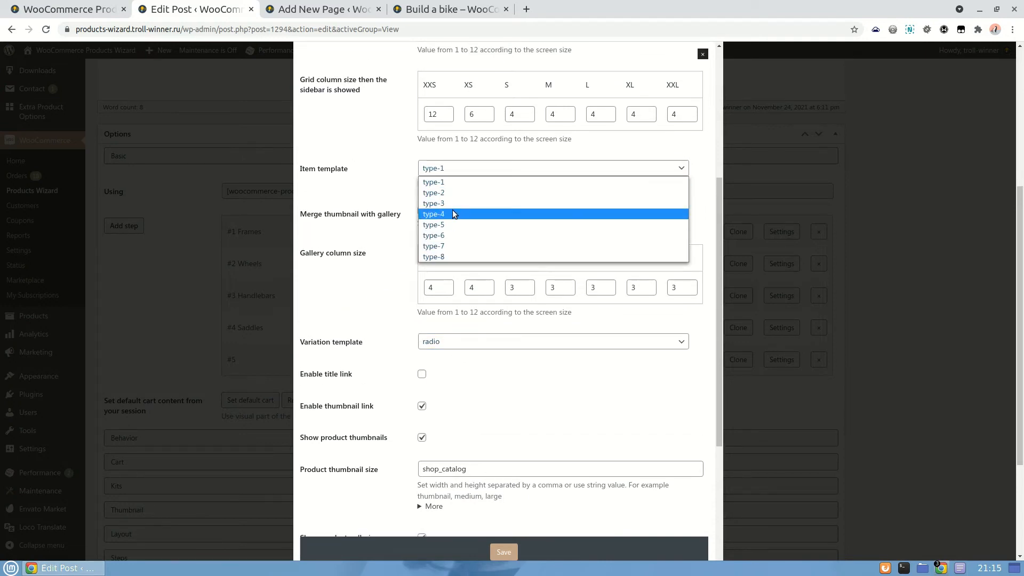
{"action": "left_click", "coordinate": [453, 213]}
{"action": "scroll", "coordinate": [456, 261], "scroll_direction": "down", "scroll_amount": 2}
{"action": "scroll", "coordinate": [456, 272], "scroll_direction": "down", "scroll_amount": 5}
{"action": "scroll", "coordinate": [458, 295], "scroll_direction": "down", "scroll_amount": 5}
{"action": "left_click", "coordinate": [504, 553]}
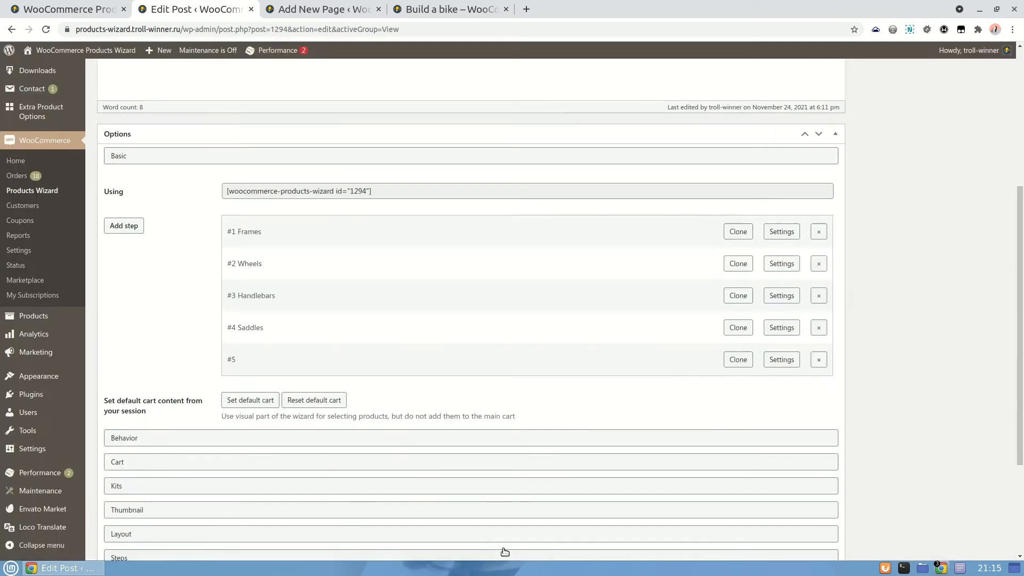
Step: Title the fifth wizard step "Bottle cage" and set the matching bottle category as its product source
{"action": "left_click", "coordinate": [782, 359]}
{"action": "left_click", "coordinate": [373, 68]}
{"action": "left_click", "coordinate": [448, 103]}
{"action": "type", "text": "Bottle cages"}
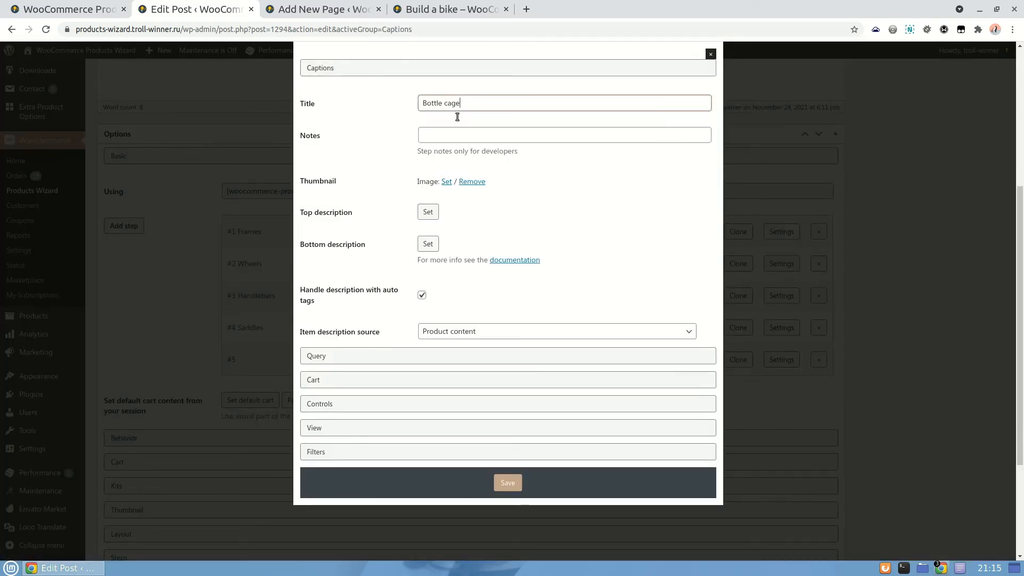
{"action": "left_click", "coordinate": [369, 355]}
{"action": "left_click", "coordinate": [449, 130]}
{"action": "type", "text": "bot"}
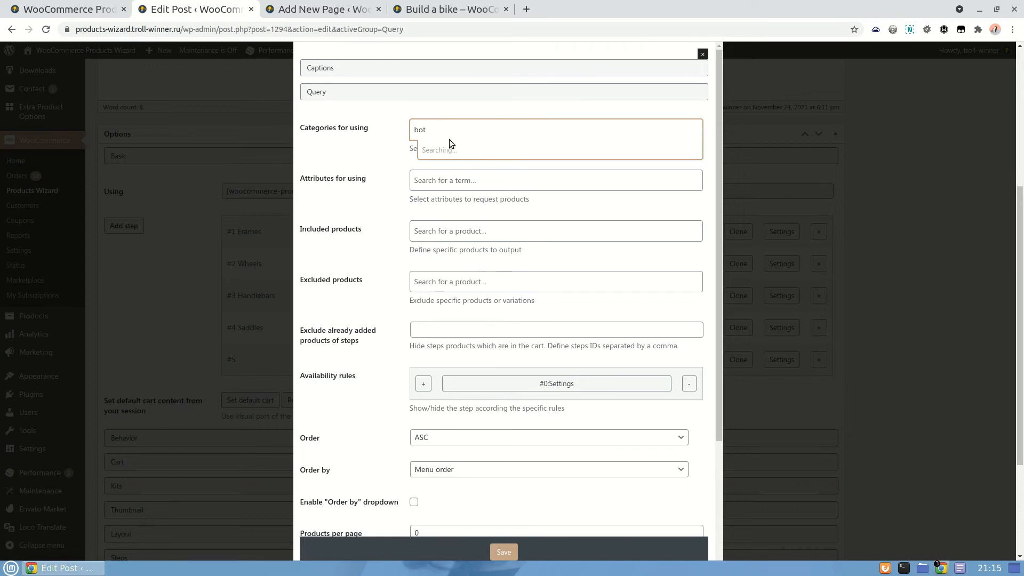
{"action": "left_click", "coordinate": [449, 150]}
Step: Set the Bottle cage step's view template to table
{"action": "scroll", "coordinate": [361, 371], "scroll_direction": "down", "scroll_amount": 3}
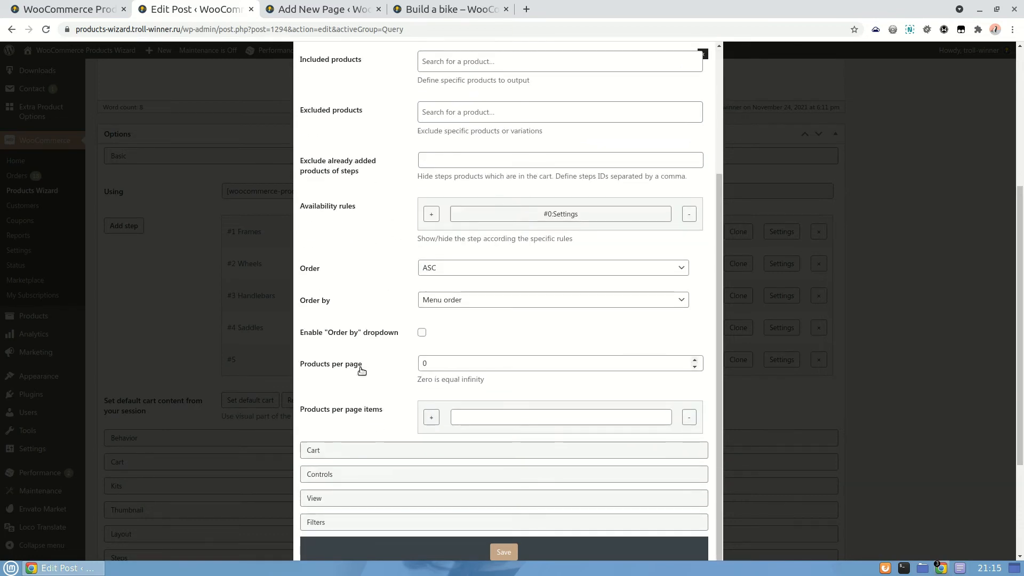
{"action": "left_click", "coordinate": [343, 499]}
{"action": "scroll", "coordinate": [462, 155], "scroll_direction": "up", "scroll_amount": 3}
{"action": "left_click", "coordinate": [459, 141]}
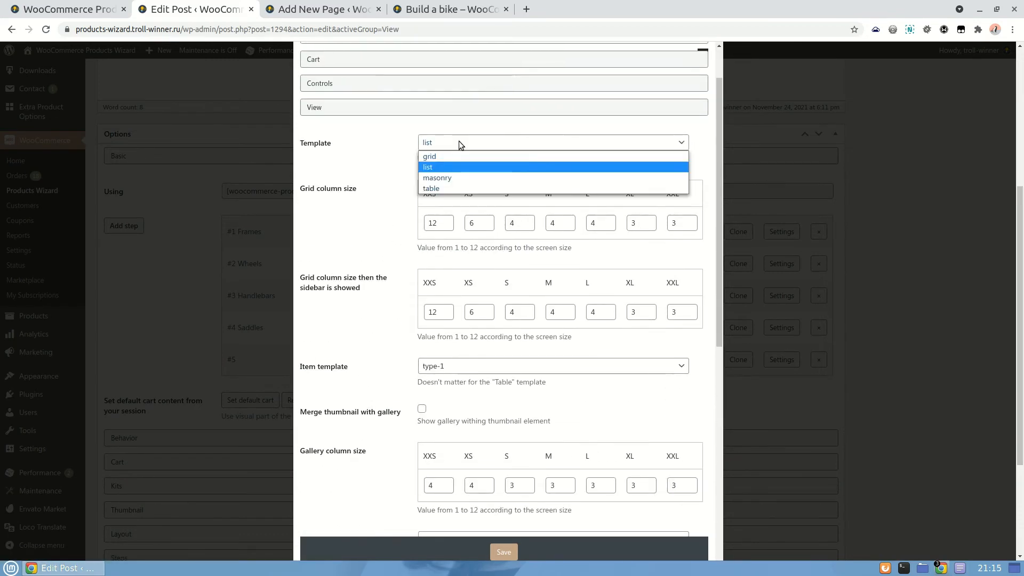
{"action": "left_click", "coordinate": [453, 186]}
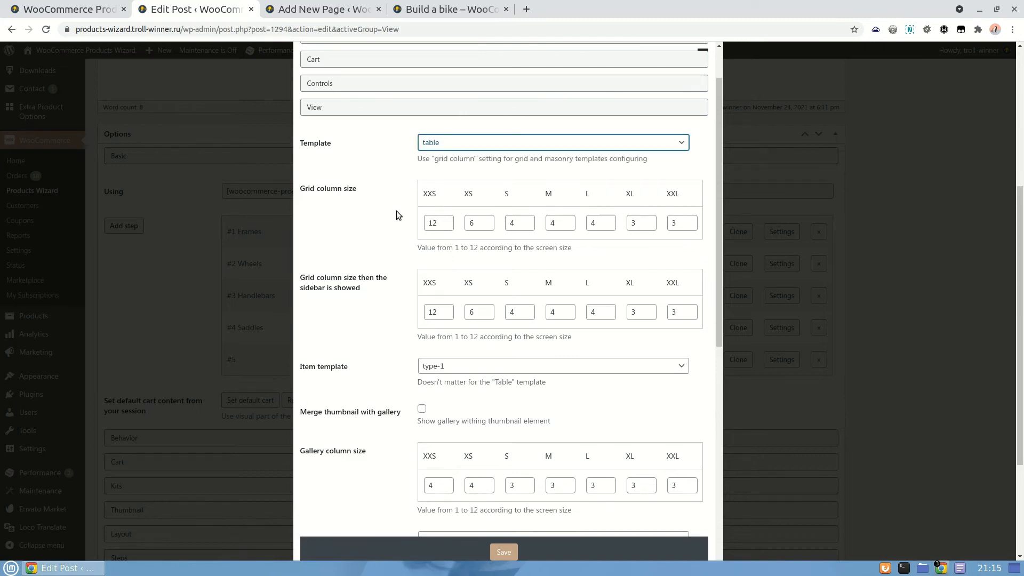
{"action": "scroll", "coordinate": [392, 216], "scroll_direction": "down", "scroll_amount": 2}
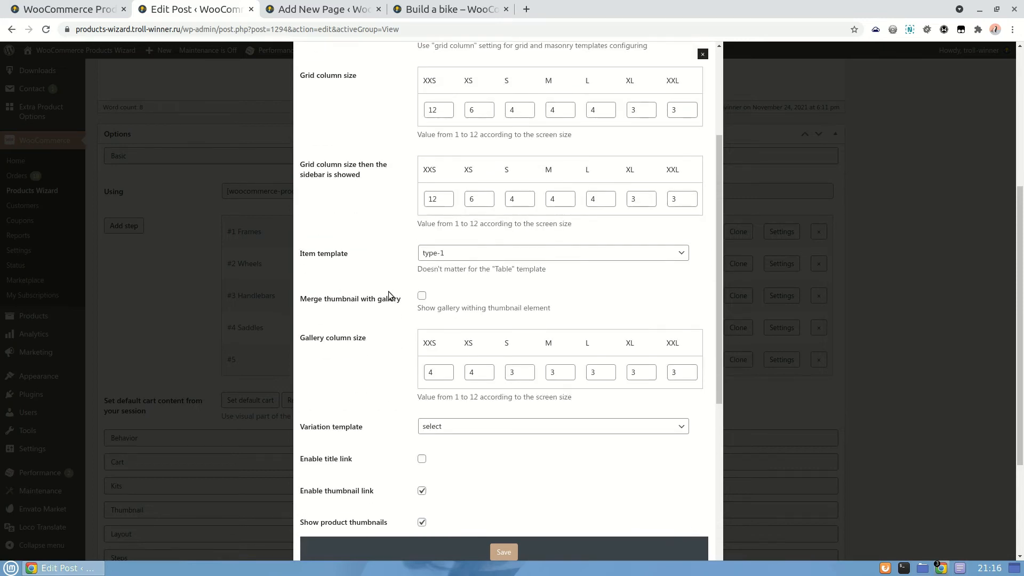
{"action": "scroll", "coordinate": [389, 292], "scroll_direction": "down", "scroll_amount": 3}
{"action": "scroll", "coordinate": [387, 291], "scroll_direction": "up", "scroll_amount": 4}
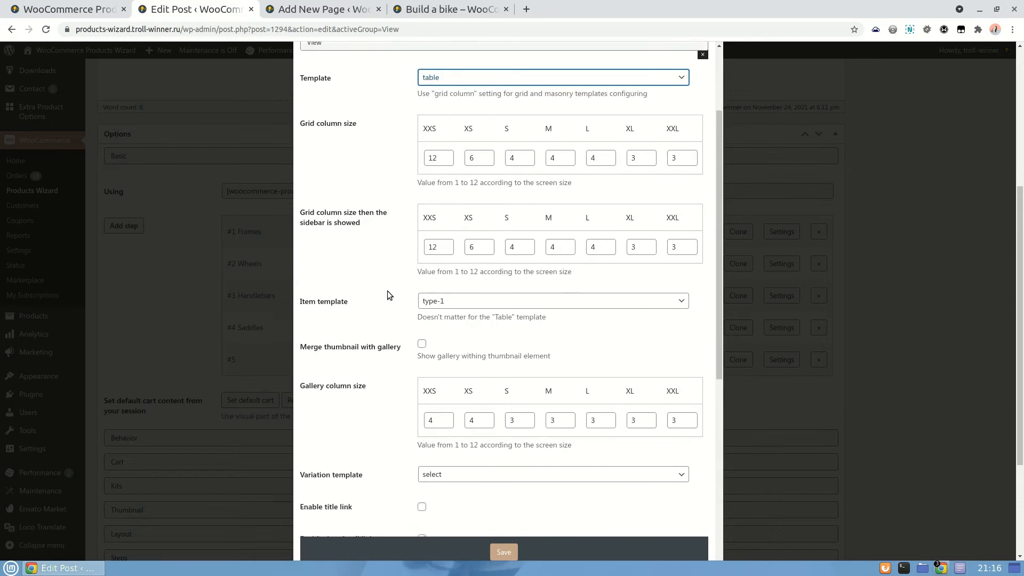
{"action": "scroll", "coordinate": [387, 295], "scroll_direction": "up", "scroll_amount": 2}
Step: Allow several products to be selected in the Bottle cage step's cart settings
{"action": "left_click", "coordinate": [356, 162]}
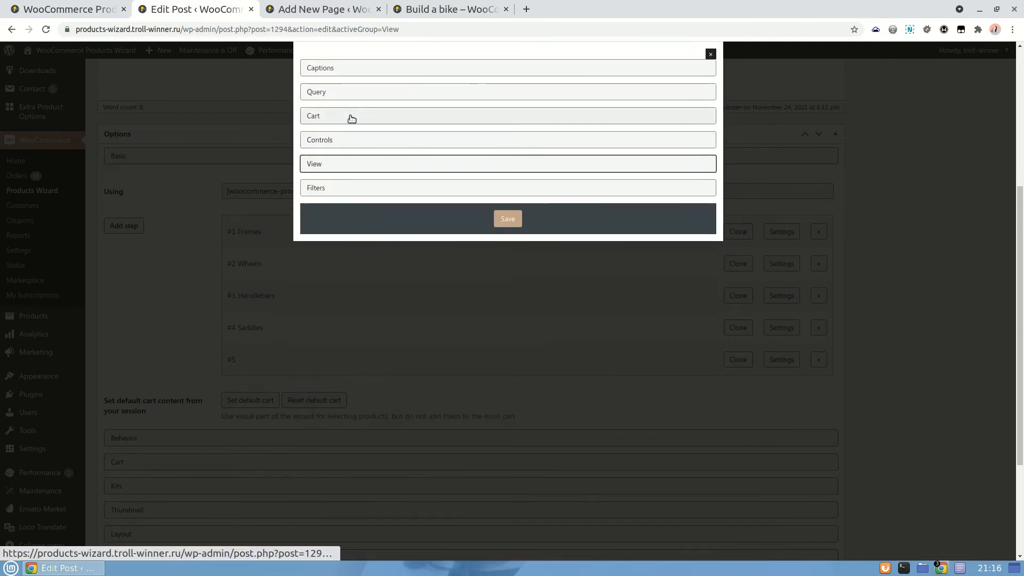
{"action": "left_click", "coordinate": [352, 119]}
{"action": "left_click", "coordinate": [422, 318]}
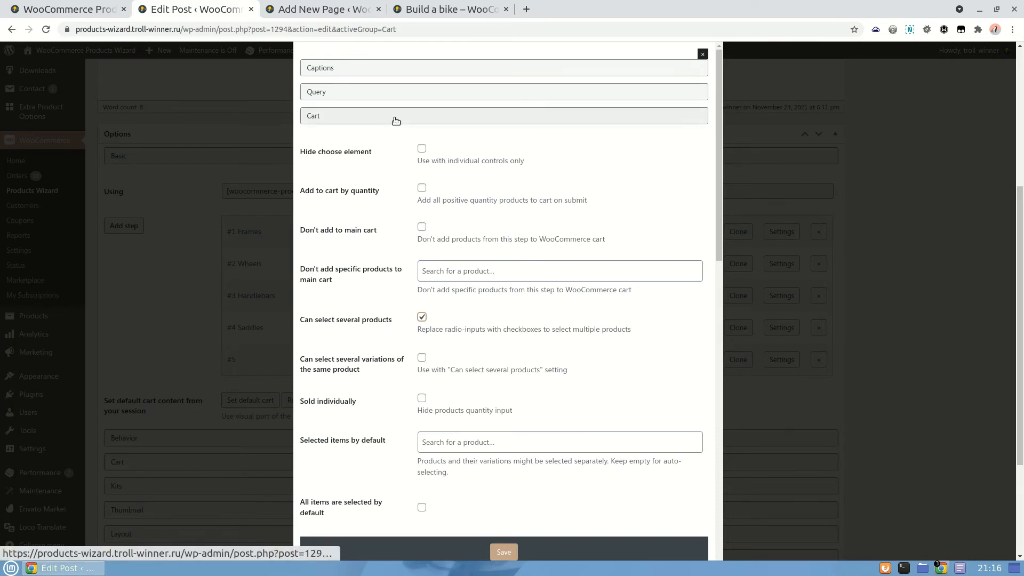
{"action": "left_click", "coordinate": [441, 124]}
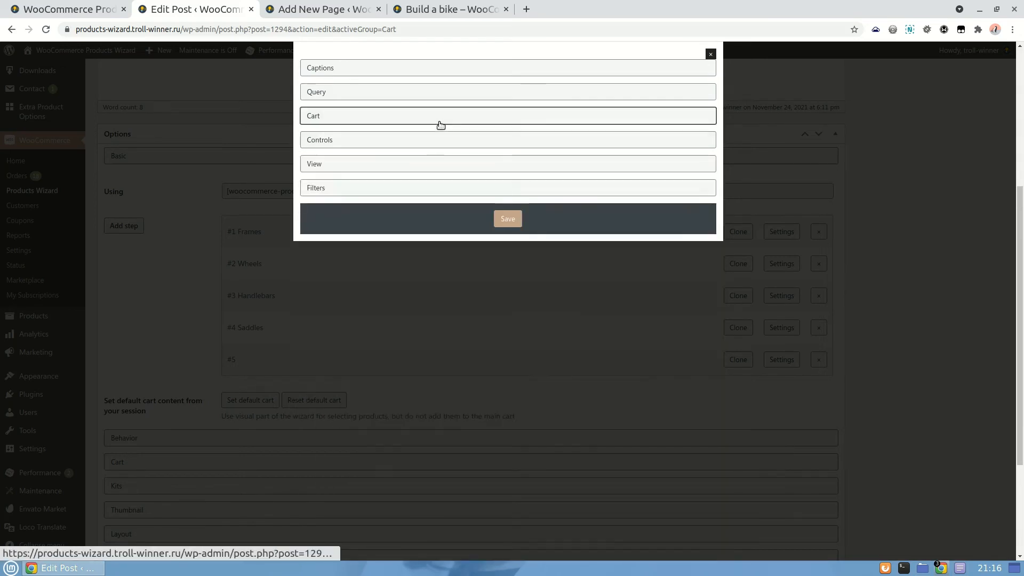
Step: Enable the "Add to cart" and "Remove" buttons for the Bottle cage step and save it
{"action": "left_click", "coordinate": [431, 142]}
{"action": "scroll", "coordinate": [469, 174], "scroll_direction": "down", "scroll_amount": 1}
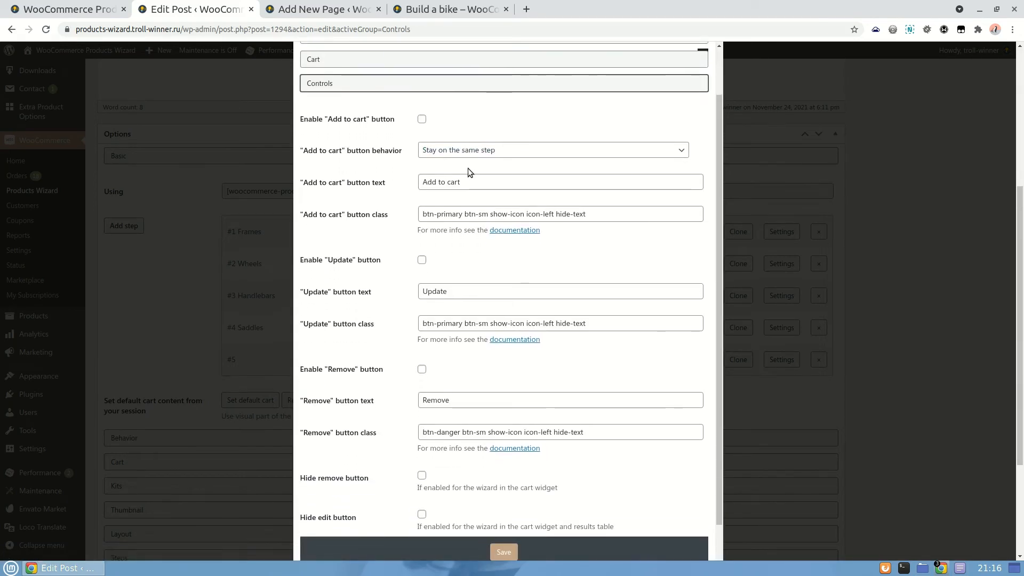
{"action": "left_click", "coordinate": [421, 119]}
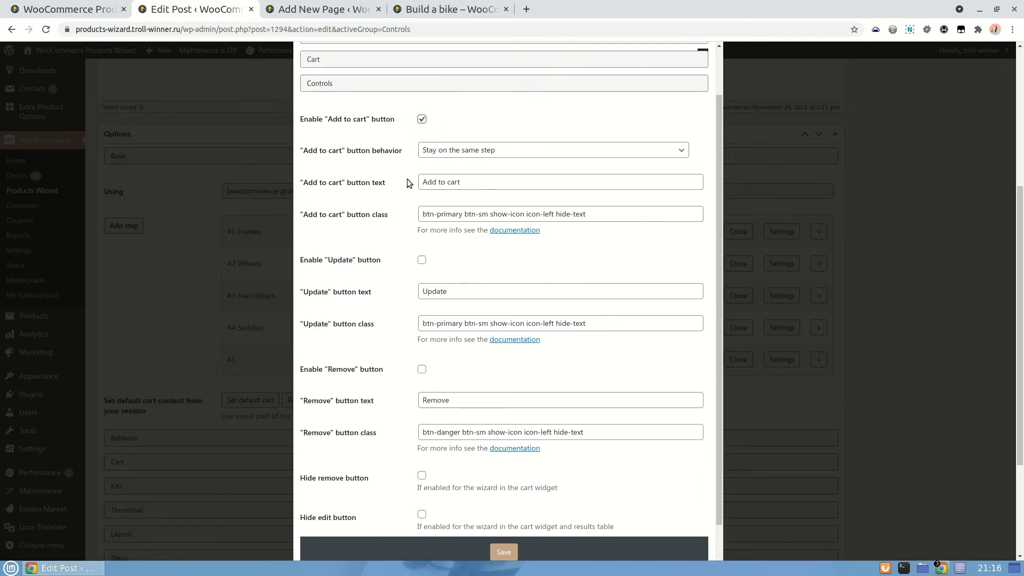
{"action": "left_click", "coordinate": [421, 370]}
{"action": "scroll", "coordinate": [510, 452], "scroll_direction": "down", "scroll_amount": 1}
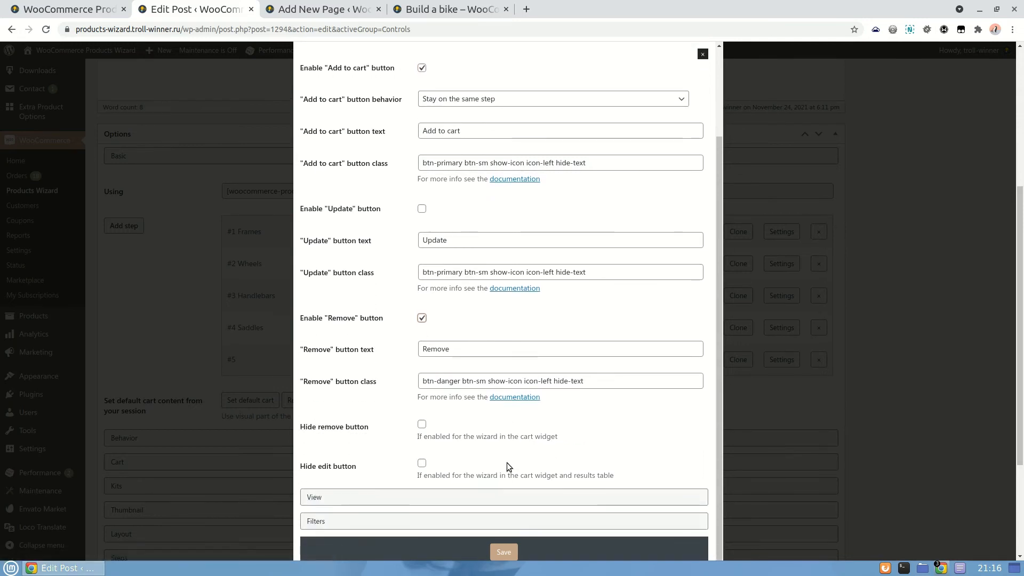
{"action": "left_click", "coordinate": [505, 552]}
Step: Reload the "Build a bike" page and start the wizard to examine its Frames step
{"action": "scroll", "coordinate": [543, 367], "scroll_direction": "up", "scroll_amount": 2}
{"action": "scroll", "coordinate": [543, 367], "scroll_direction": "up", "scroll_amount": 1}
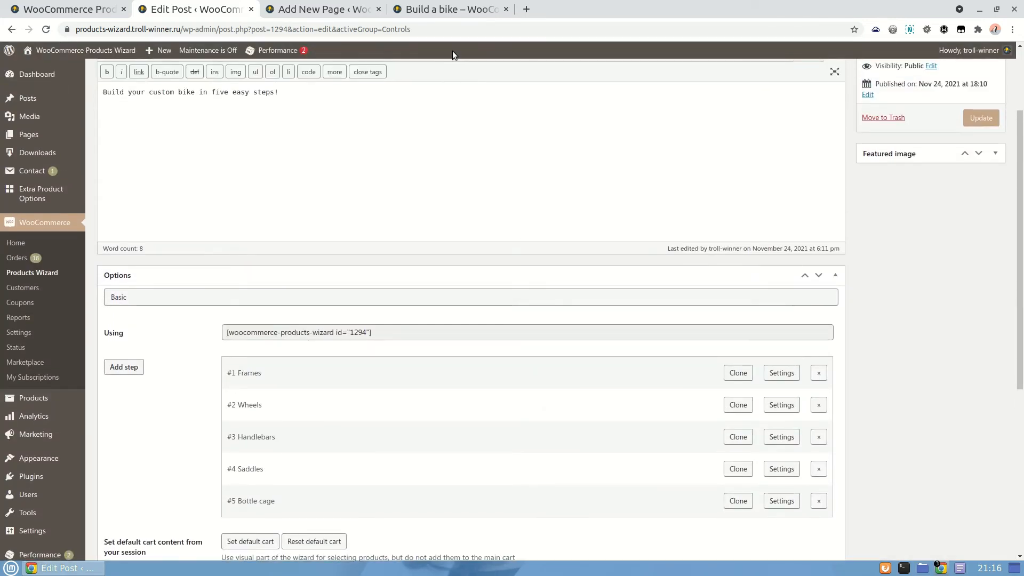
{"action": "left_click", "coordinate": [435, 11]}
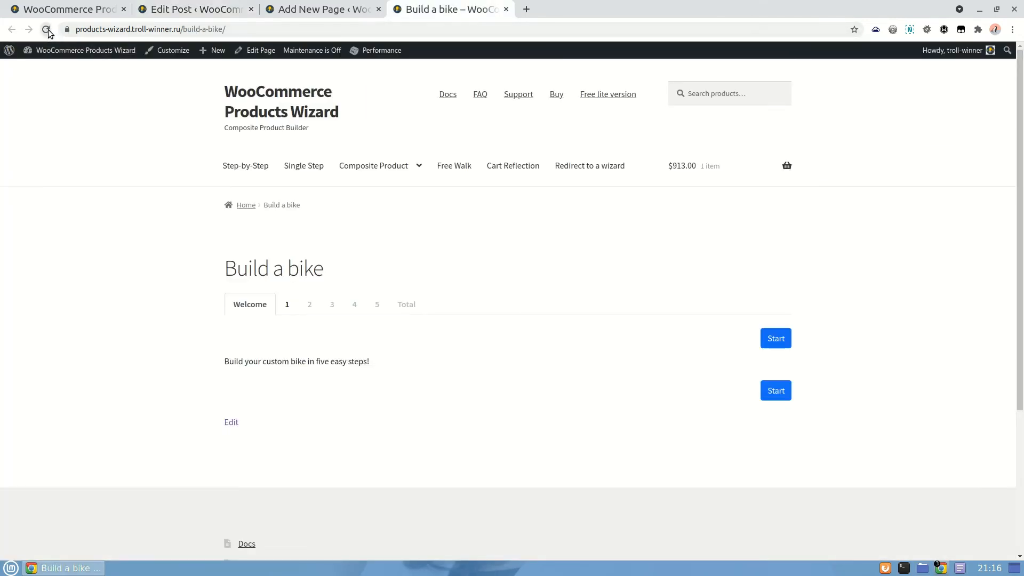
{"action": "left_click", "coordinate": [47, 29]}
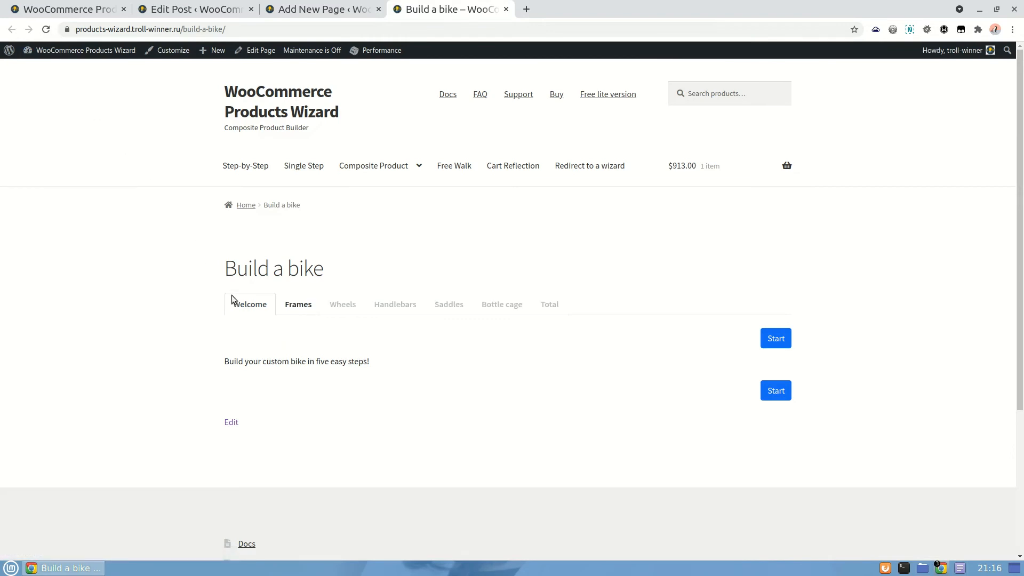
{"action": "scroll", "coordinate": [380, 341], "scroll_direction": "down", "scroll_amount": 1}
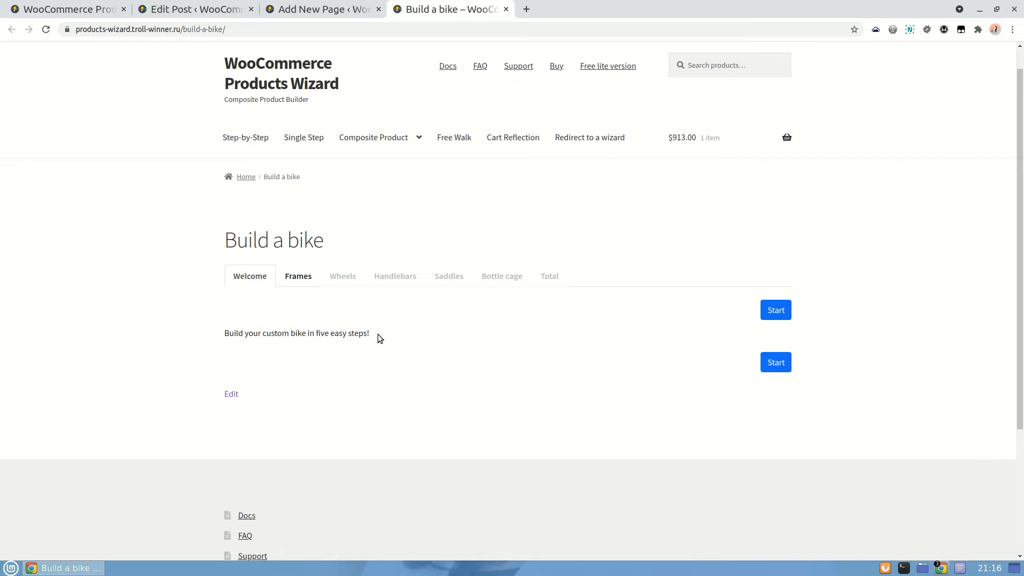
{"action": "left_click", "coordinate": [775, 313]}
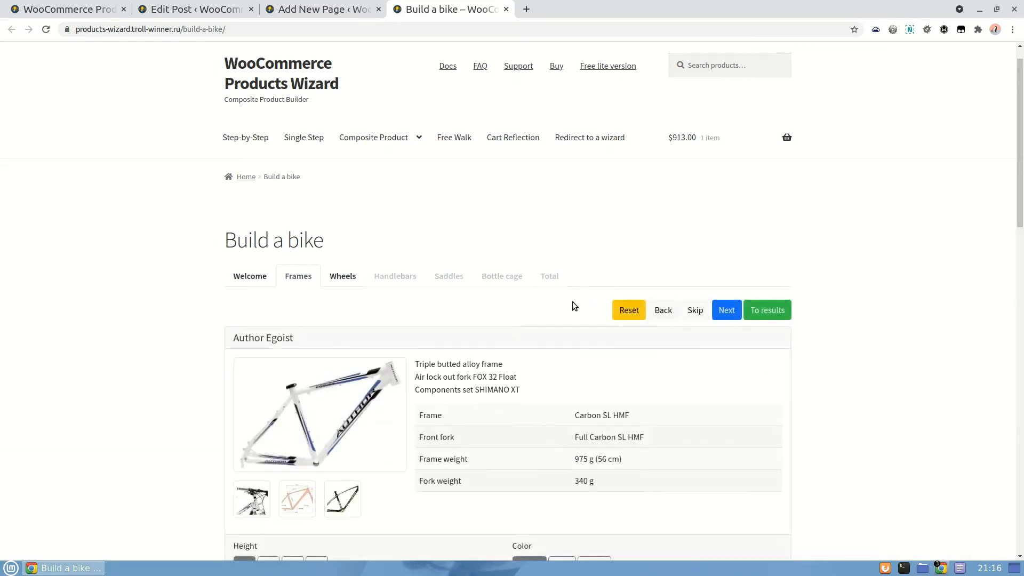
{"action": "scroll", "coordinate": [571, 302], "scroll_direction": "down", "scroll_amount": 5}
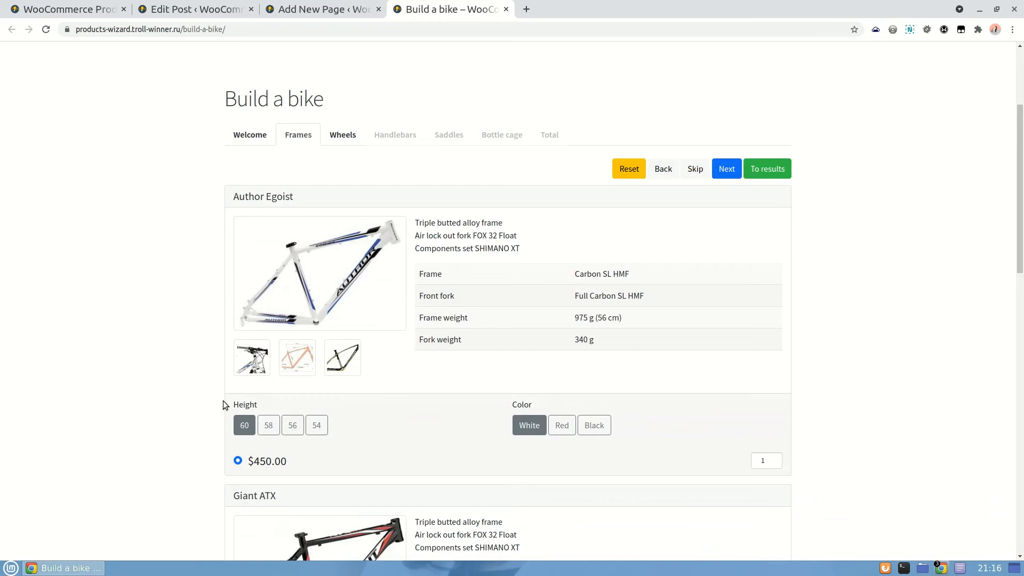
Step: Continue with the Author Egoist frame to the Wheels step and examine its product grid and filter options
{"action": "left_click", "coordinate": [727, 176]}
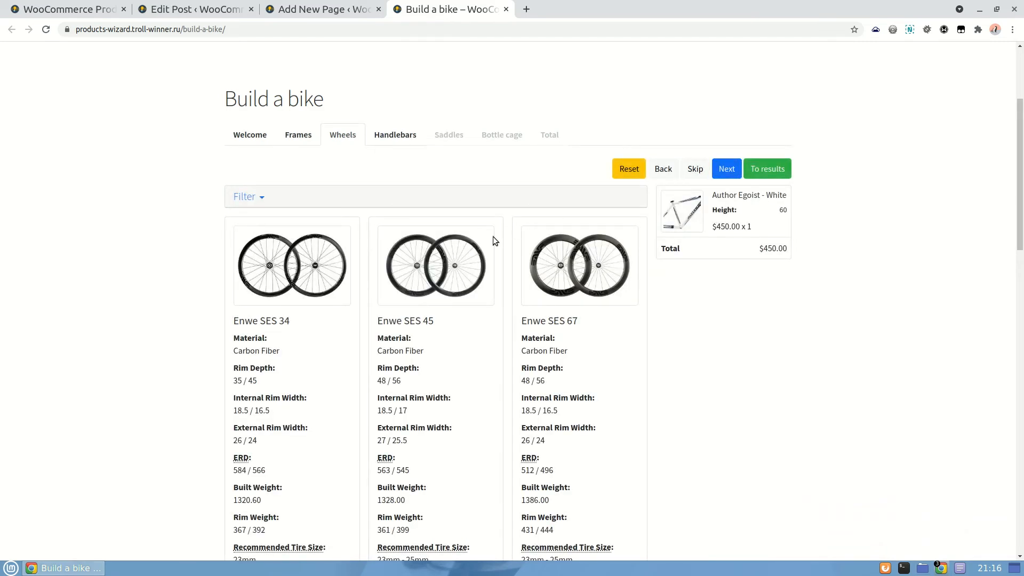
{"action": "scroll", "coordinate": [434, 247], "scroll_direction": "down", "scroll_amount": 6}
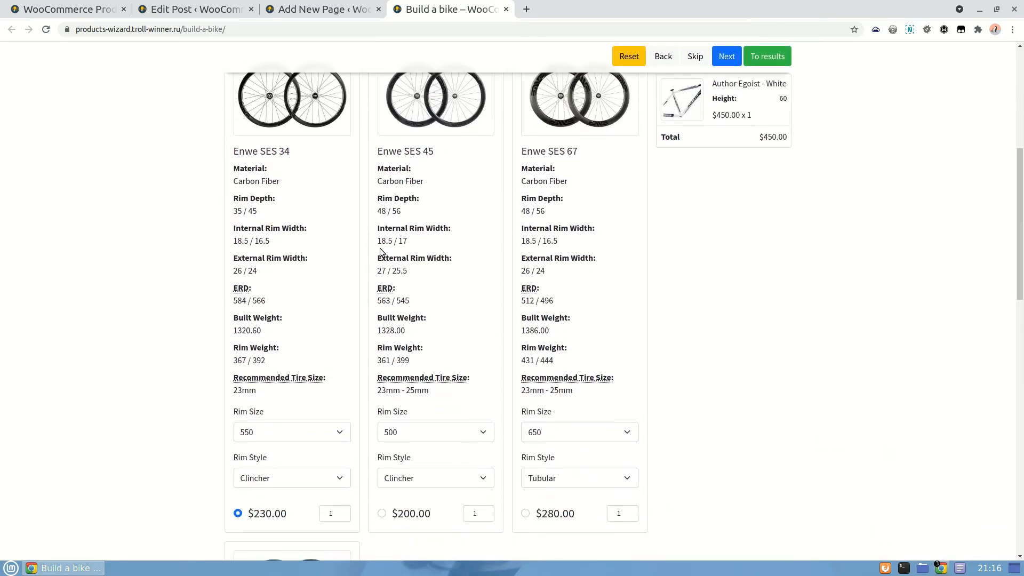
{"action": "scroll", "coordinate": [380, 248], "scroll_direction": "down", "scroll_amount": 3}
{"action": "scroll", "coordinate": [305, 257], "scroll_direction": "up", "scroll_amount": 6}
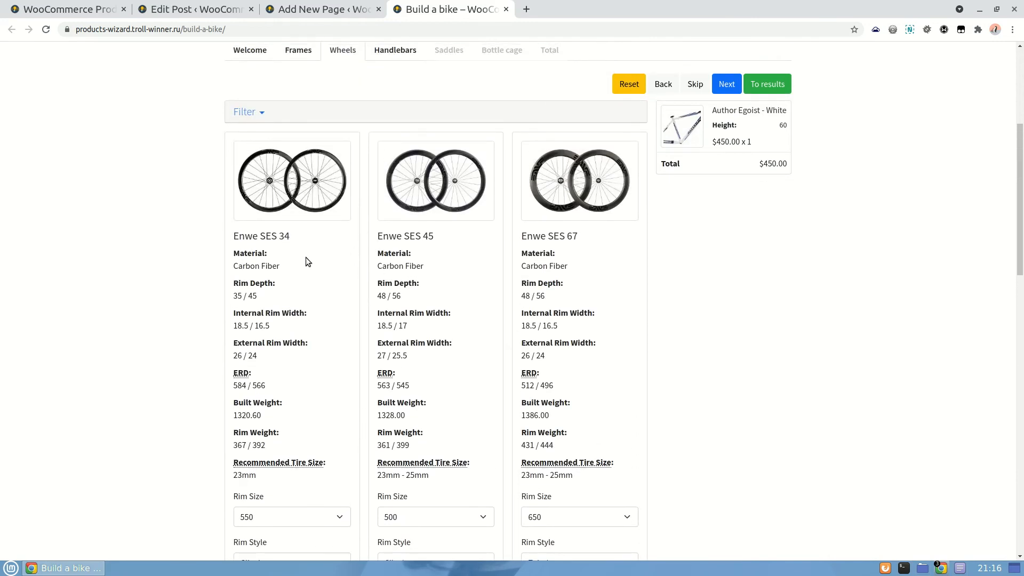
{"action": "scroll", "coordinate": [572, 285], "scroll_direction": "up", "scroll_amount": 1}
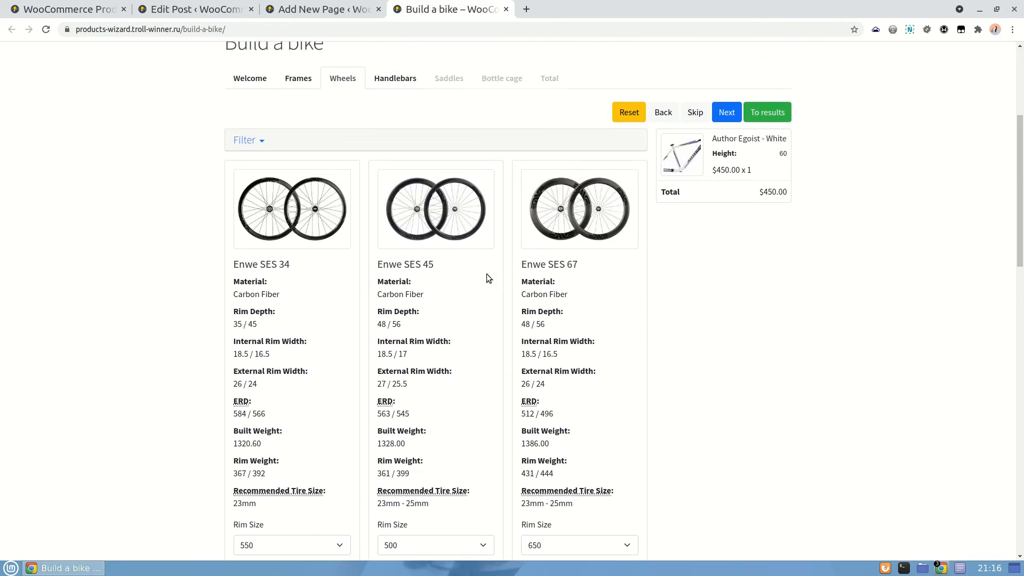
{"action": "left_click", "coordinate": [255, 141]}
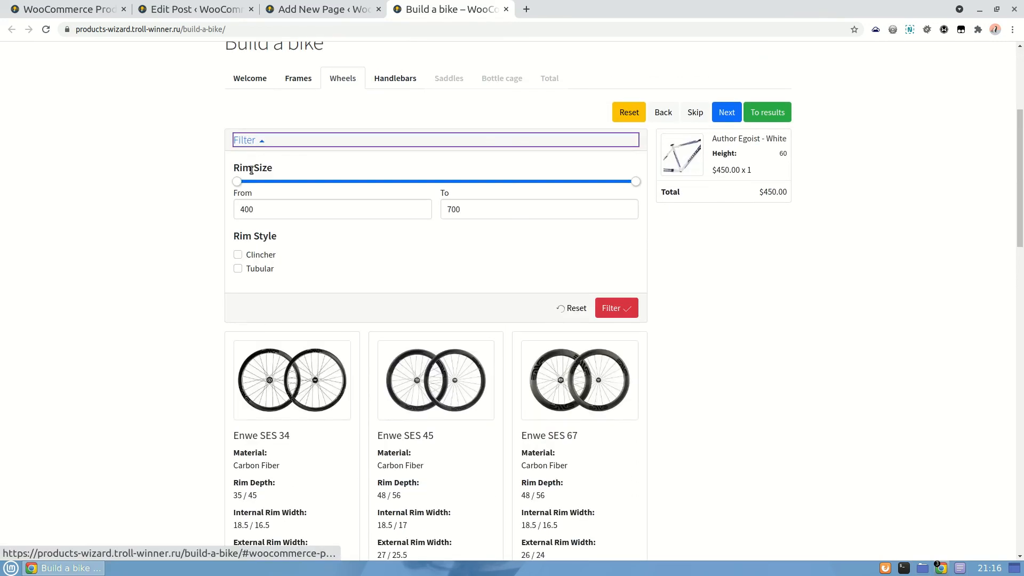
Step: Continue with the Enwe SES 34 wheels to the Handlebars step and expand its filter to view the options
{"action": "left_click", "coordinate": [726, 113]}
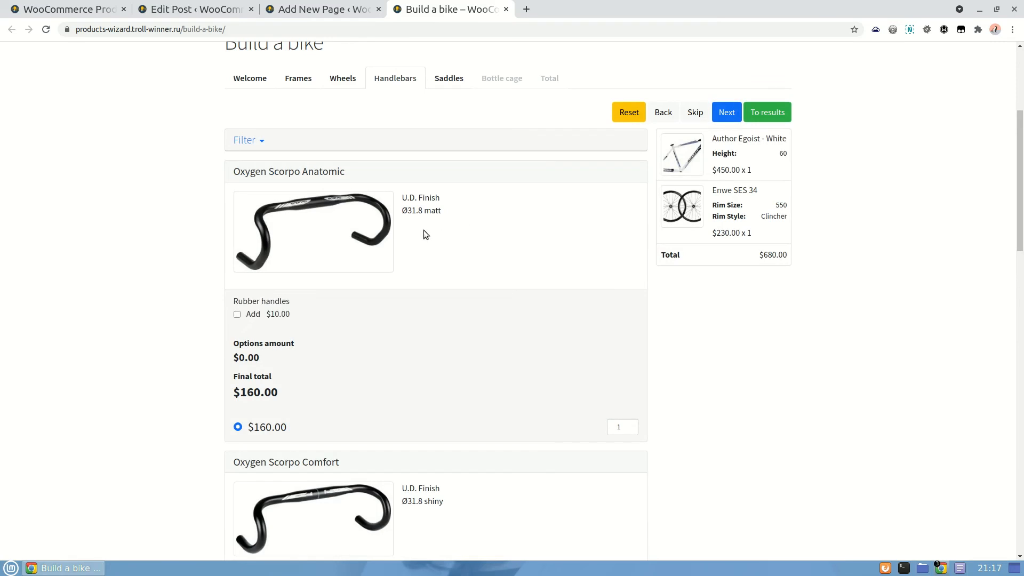
{"action": "left_click", "coordinate": [246, 140]}
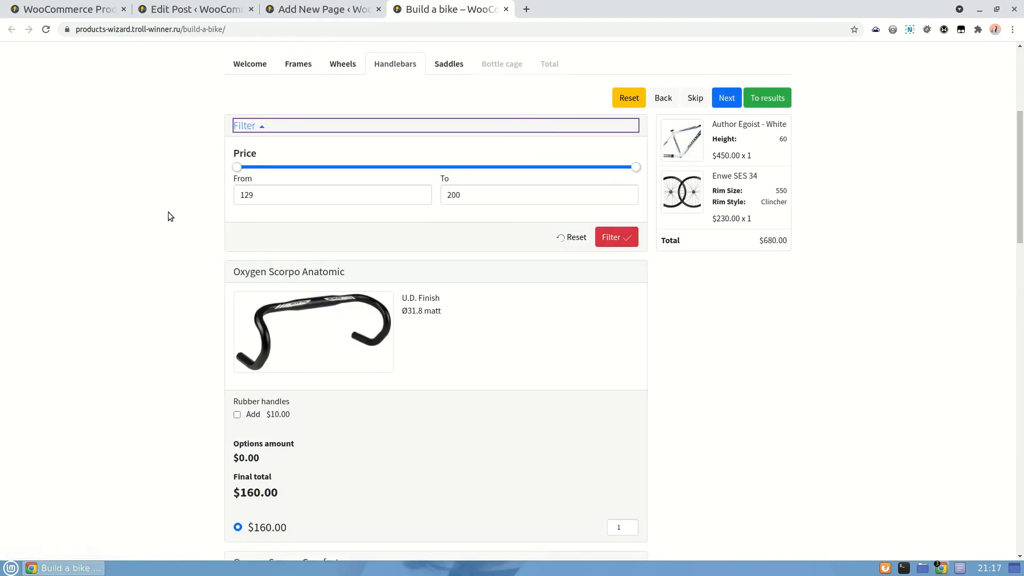
{"action": "scroll", "coordinate": [169, 212], "scroll_direction": "down", "scroll_amount": 2}
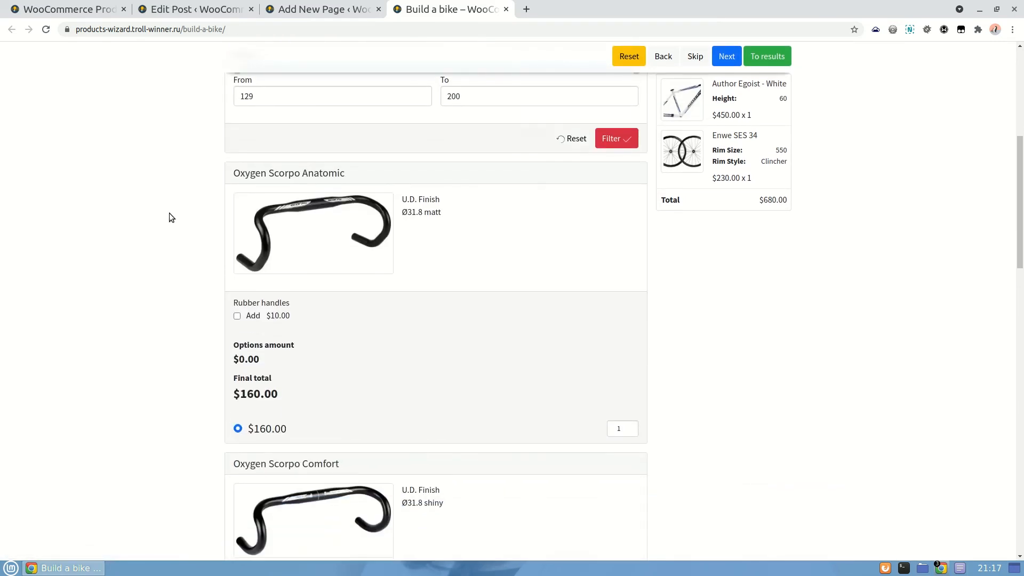
Step: Add rubber handles to the Oxygen Scorpo Anatomic handlebar and set the handles color to red #ca2f2f
{"action": "left_click", "coordinate": [255, 318]}
{"action": "scroll", "coordinate": [252, 316], "scroll_direction": "down", "scroll_amount": 1}
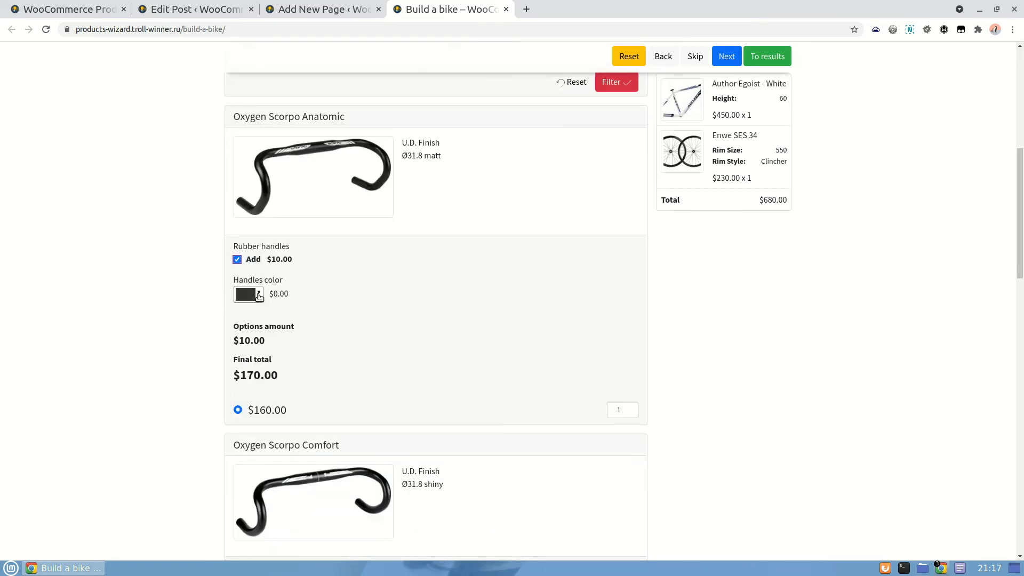
{"action": "left_click", "coordinate": [261, 300]}
{"action": "left_click", "coordinate": [311, 331]}
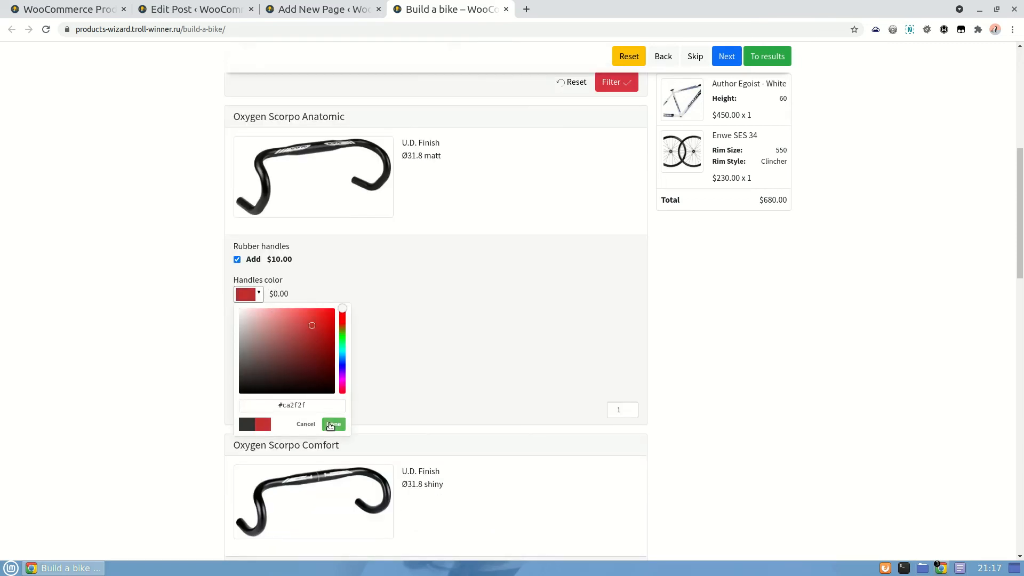
{"action": "left_click", "coordinate": [334, 423]}
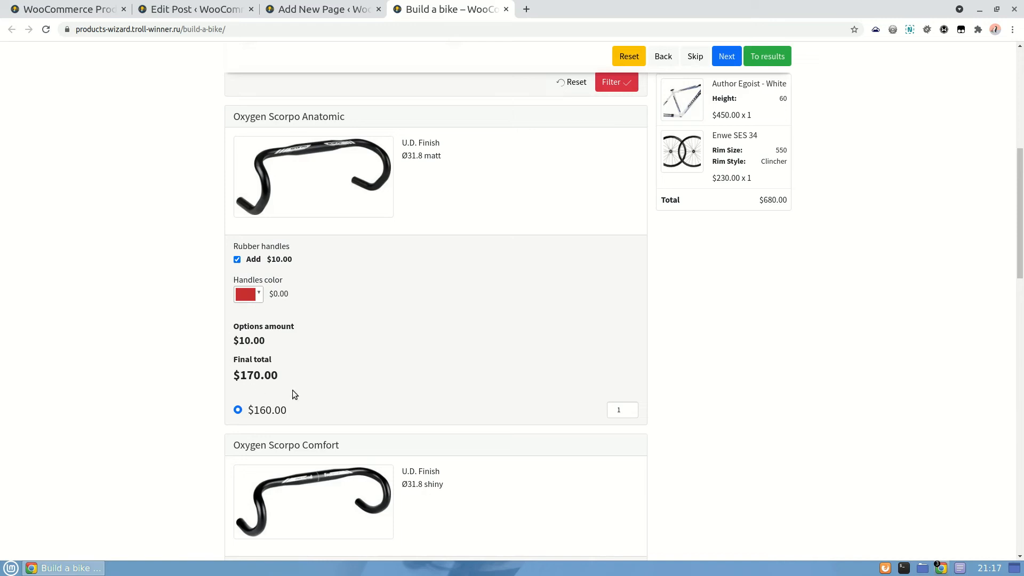
Step: Add the Oxygen Scorpo Anatomic handlebar and the white, size M Oxygen Triton SL saddle, continuing to the Bottle cage step
{"action": "scroll", "coordinate": [433, 372], "scroll_direction": "up", "scroll_amount": 1}
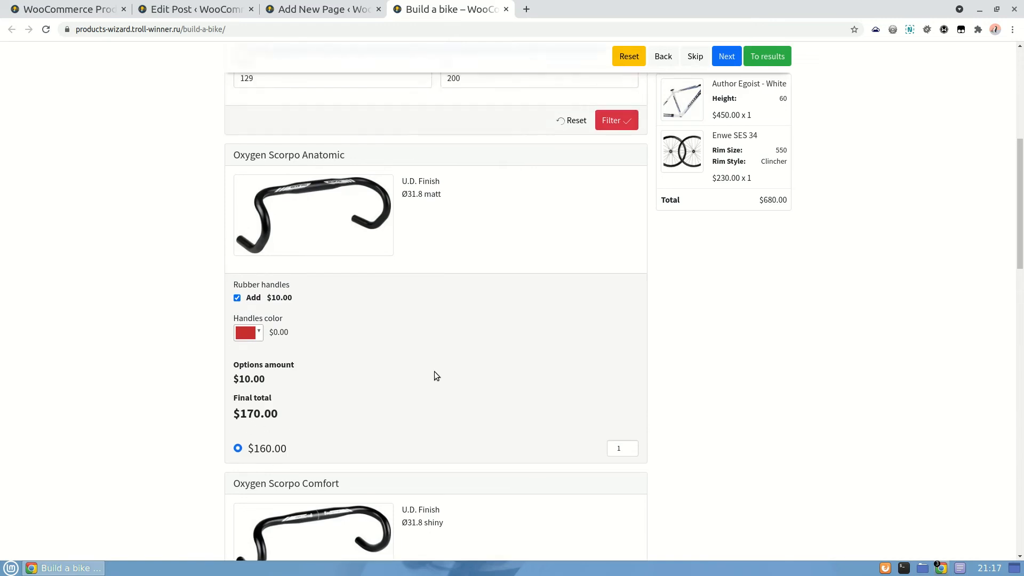
{"action": "left_click", "coordinate": [726, 58]}
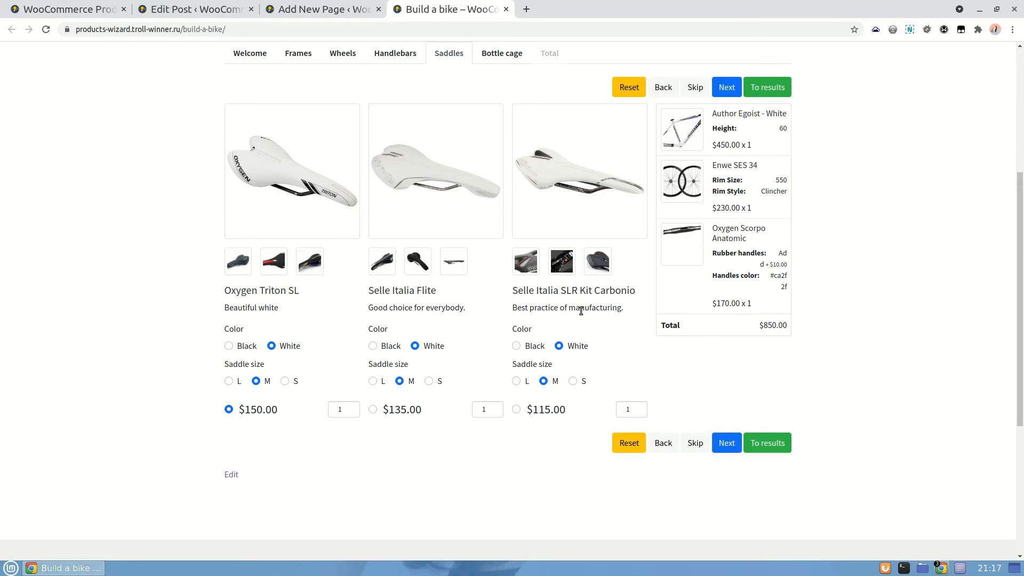
{"action": "scroll", "coordinate": [581, 311], "scroll_direction": "up", "scroll_amount": 1}
{"action": "left_click", "coordinate": [726, 145]}
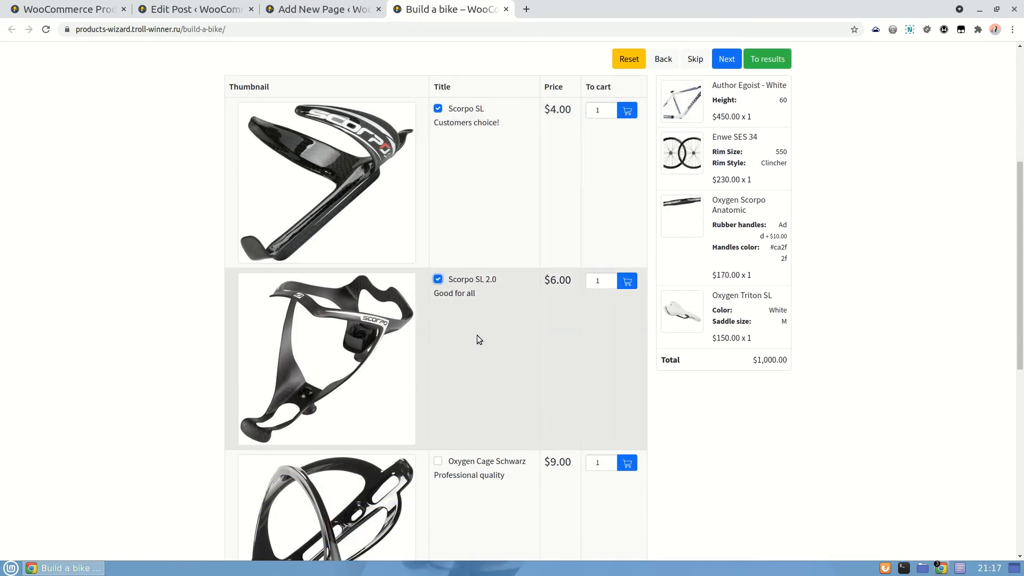
Step: Choose only the Scorpo SL 2.0 and Oxygen Cage Schwarz bottle cages and continue to the Total step
{"action": "left_click", "coordinate": [469, 460]}
{"action": "scroll", "coordinate": [463, 398], "scroll_direction": "down", "scroll_amount": 3}
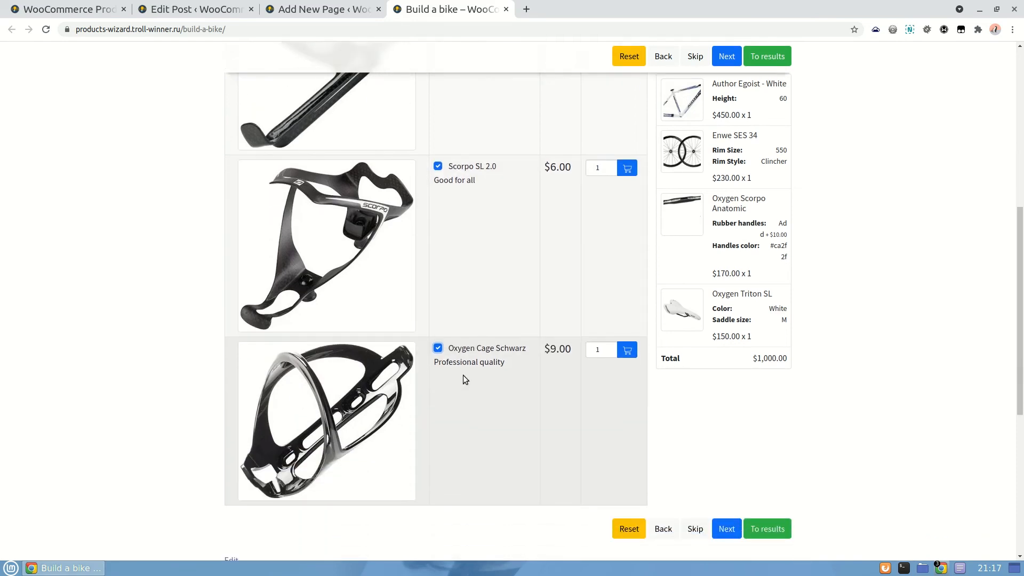
{"action": "scroll", "coordinate": [463, 373], "scroll_direction": "up", "scroll_amount": 3}
{"action": "left_click", "coordinate": [469, 109]}
{"action": "left_click", "coordinate": [724, 116]}
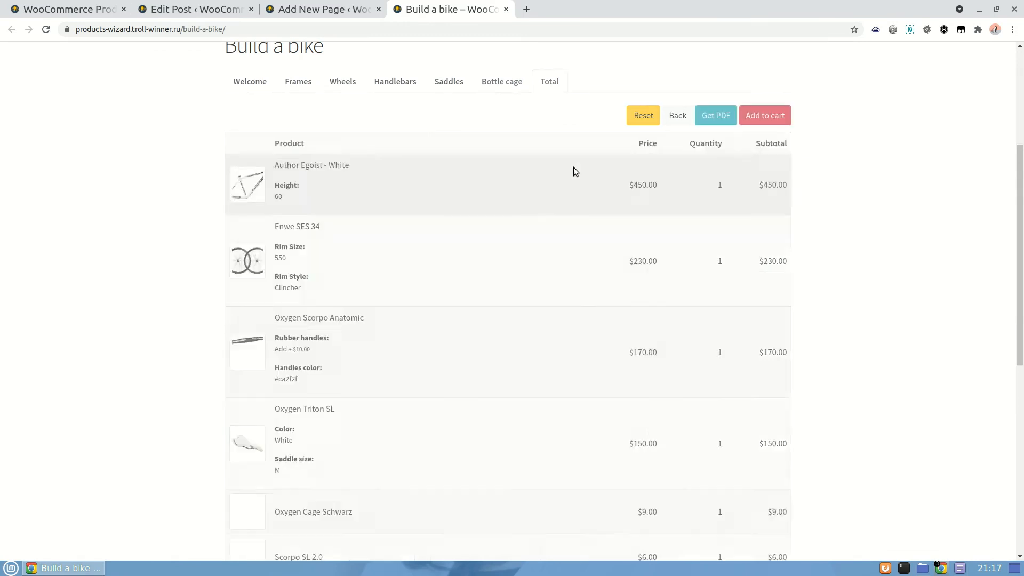
Step: Review the Total step's product table, generate its PDF and examine the resulting document
{"action": "scroll", "coordinate": [568, 169], "scroll_direction": "down", "scroll_amount": 1}
{"action": "scroll", "coordinate": [567, 169], "scroll_direction": "down", "scroll_amount": 3}
{"action": "scroll", "coordinate": [567, 169], "scroll_direction": "up", "scroll_amount": 4}
{"action": "left_click", "coordinate": [716, 115]}
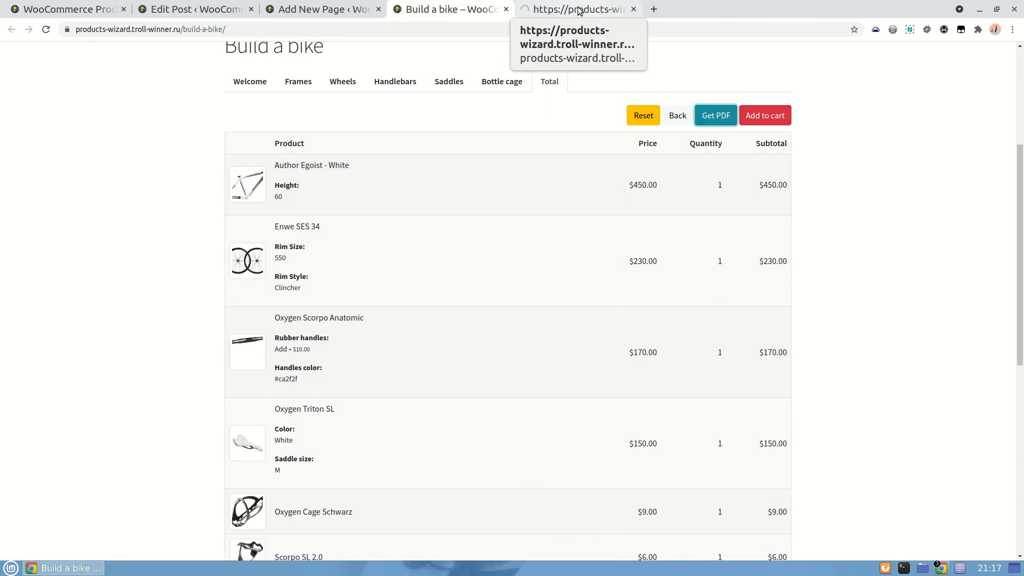
{"action": "left_click", "coordinate": [580, 10]}
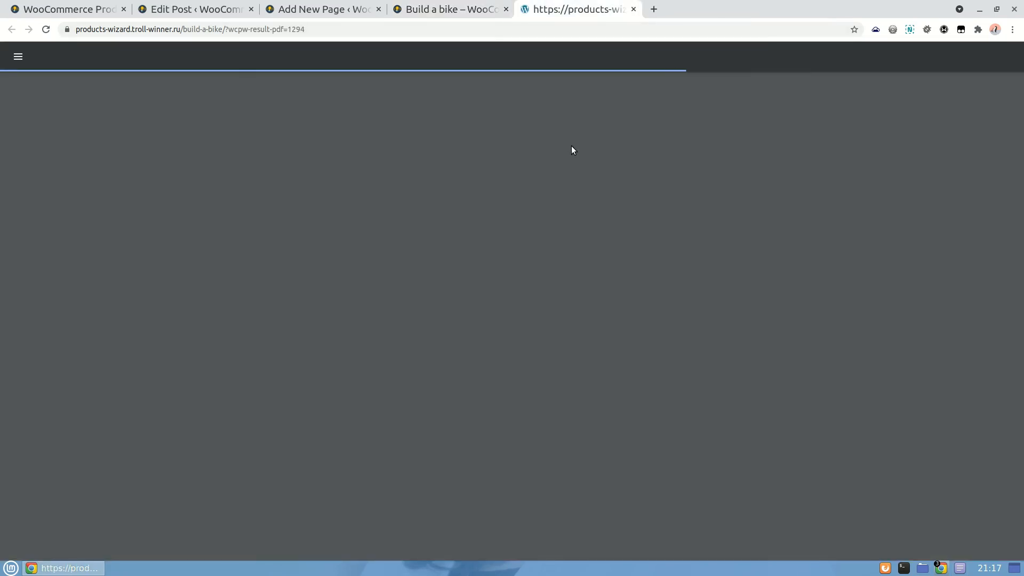
{"action": "scroll", "coordinate": [579, 187], "scroll_direction": "down", "scroll_amount": 3}
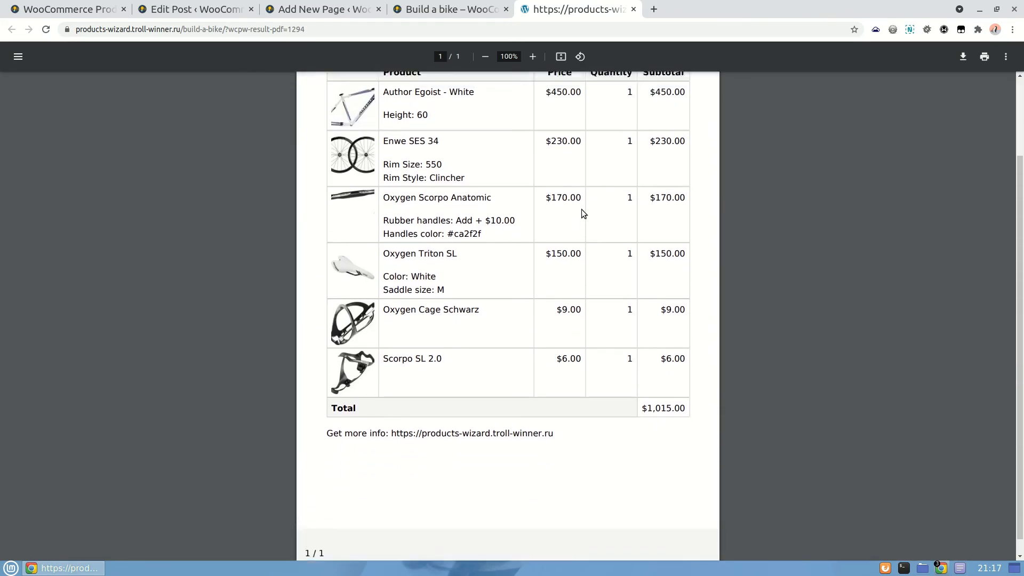
{"action": "scroll", "coordinate": [582, 209], "scroll_direction": "up", "scroll_amount": 3}
{"action": "scroll", "coordinate": [461, 122], "scroll_direction": "down", "scroll_amount": 2}
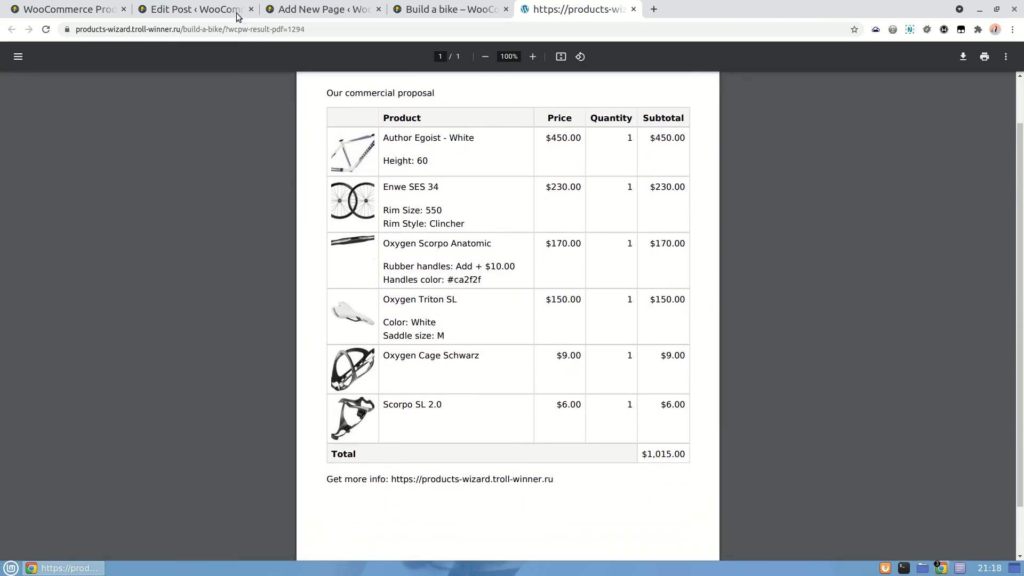
Step: Examine the results step and checkout step options in the wizard's Steps settings, including the available results contact forms
{"action": "left_click", "coordinate": [217, 11]}
{"action": "scroll", "coordinate": [345, 208], "scroll_direction": "down", "scroll_amount": 6}
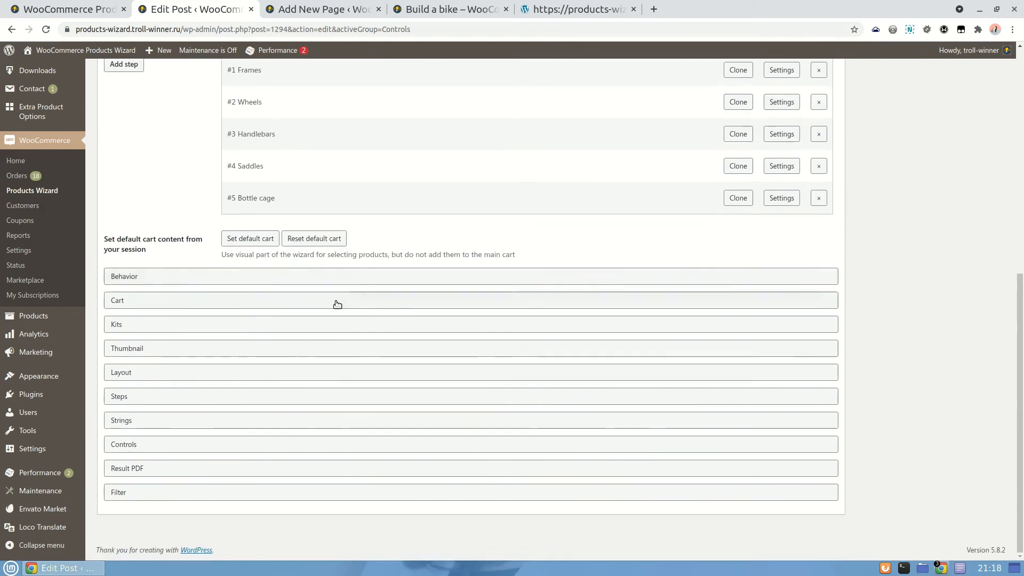
{"action": "left_click", "coordinate": [187, 400]}
{"action": "scroll", "coordinate": [336, 357], "scroll_direction": "down", "scroll_amount": 6}
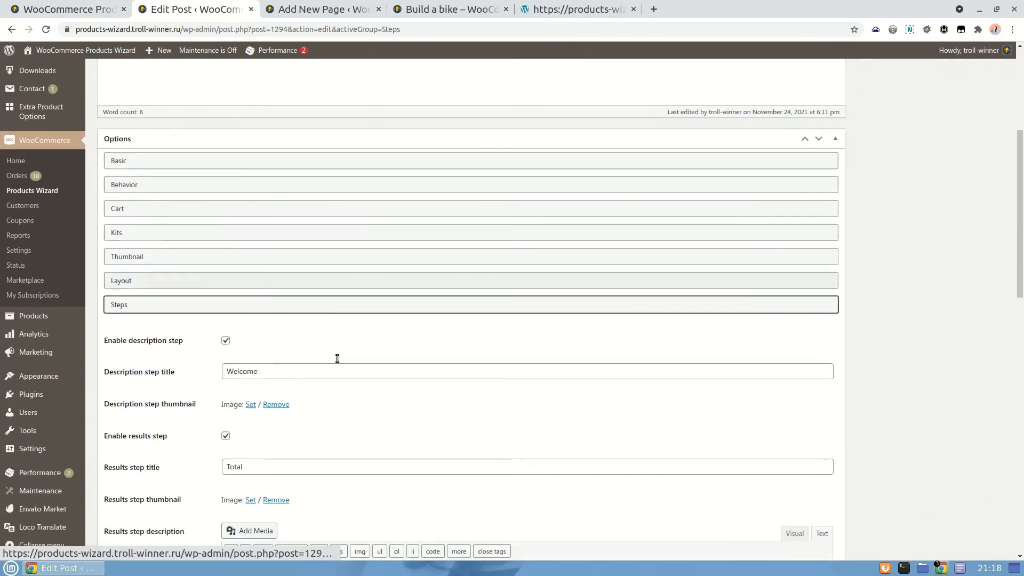
{"action": "scroll", "coordinate": [332, 340], "scroll_direction": "down", "scroll_amount": 4}
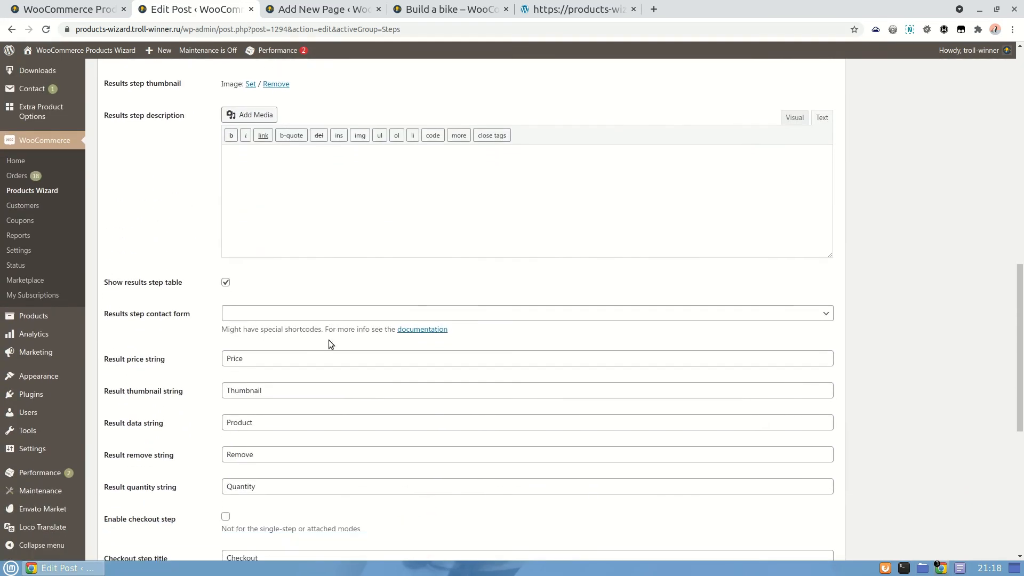
{"action": "left_click", "coordinate": [315, 319]}
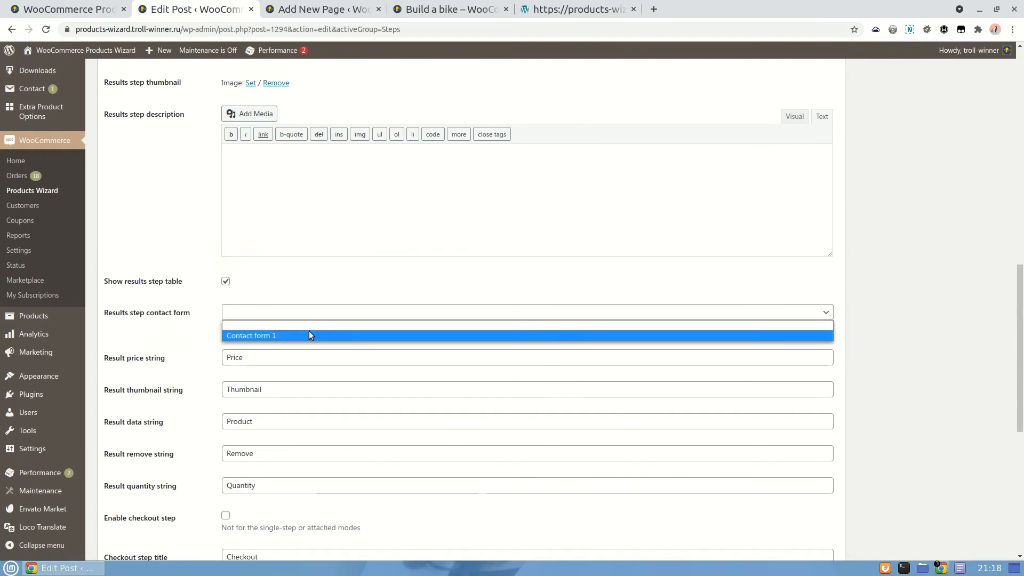
{"action": "left_click", "coordinate": [309, 309]}
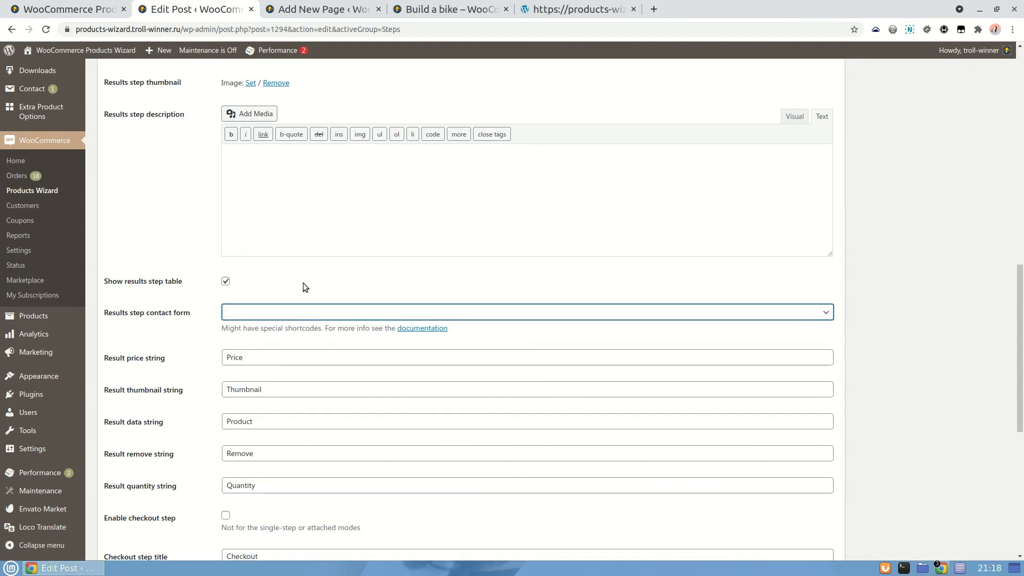
{"action": "scroll", "coordinate": [303, 283], "scroll_direction": "down", "scroll_amount": 3}
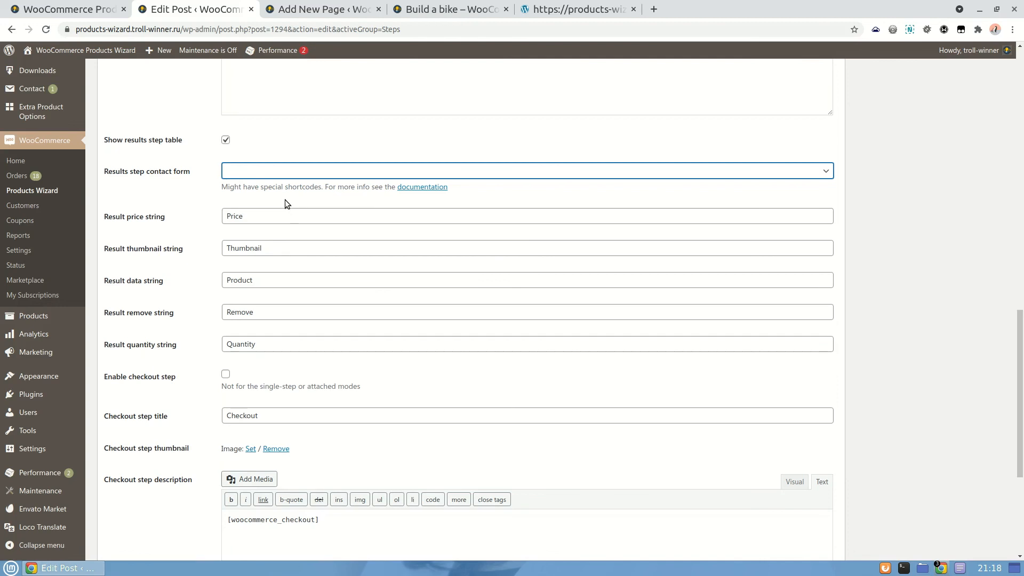
{"action": "scroll", "coordinate": [287, 203], "scroll_direction": "down", "scroll_amount": 4}
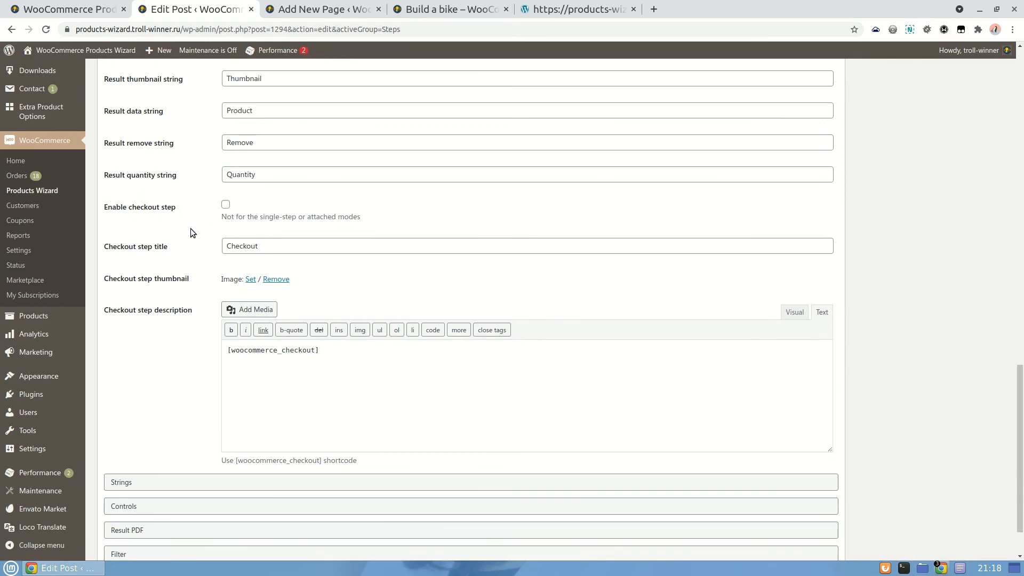
Step: Return to the "Build a bike" page and look over the Total step's product table and the site header
{"action": "left_click", "coordinate": [451, 9]}
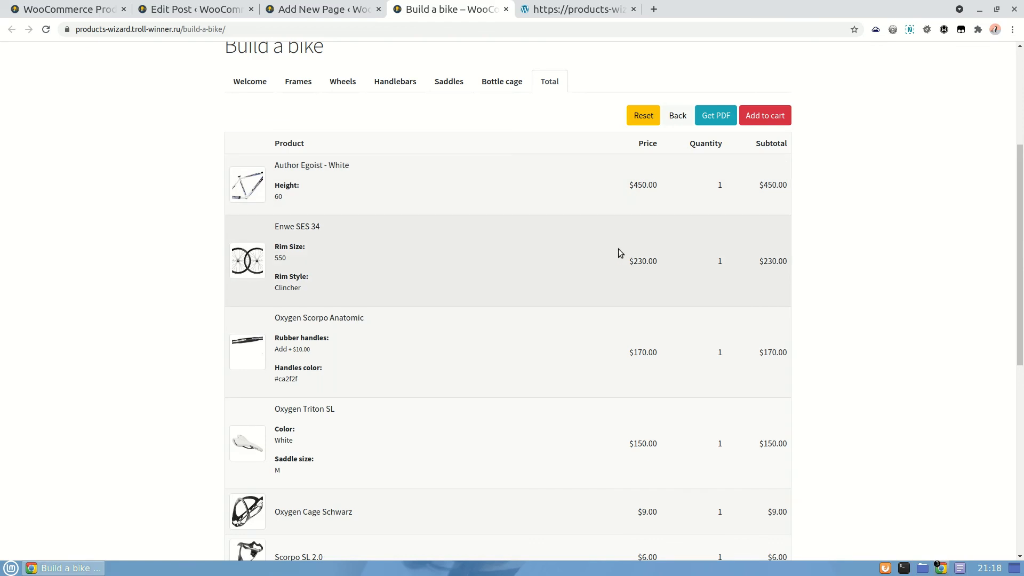
{"action": "scroll", "coordinate": [619, 253], "scroll_direction": "up", "scroll_amount": 4}
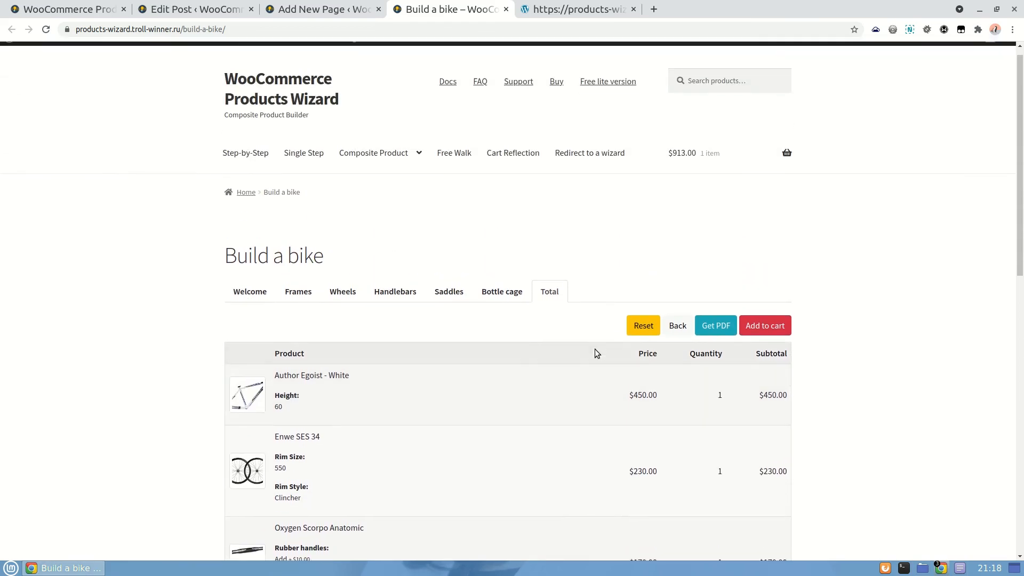
{"action": "scroll", "coordinate": [543, 409], "scroll_direction": "down", "scroll_amount": 2}
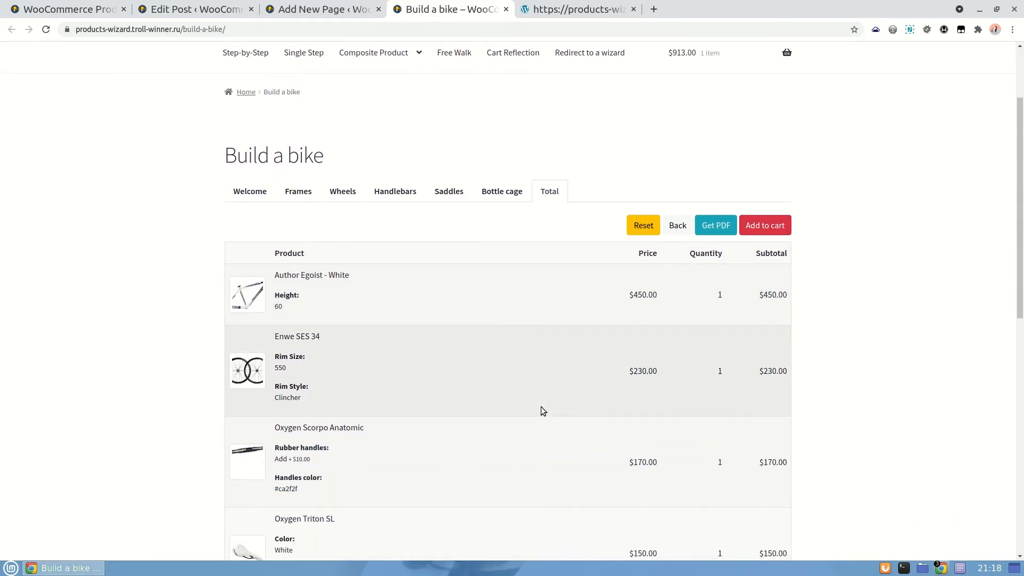
{"action": "scroll", "coordinate": [421, 288], "scroll_direction": "down", "scroll_amount": 4}
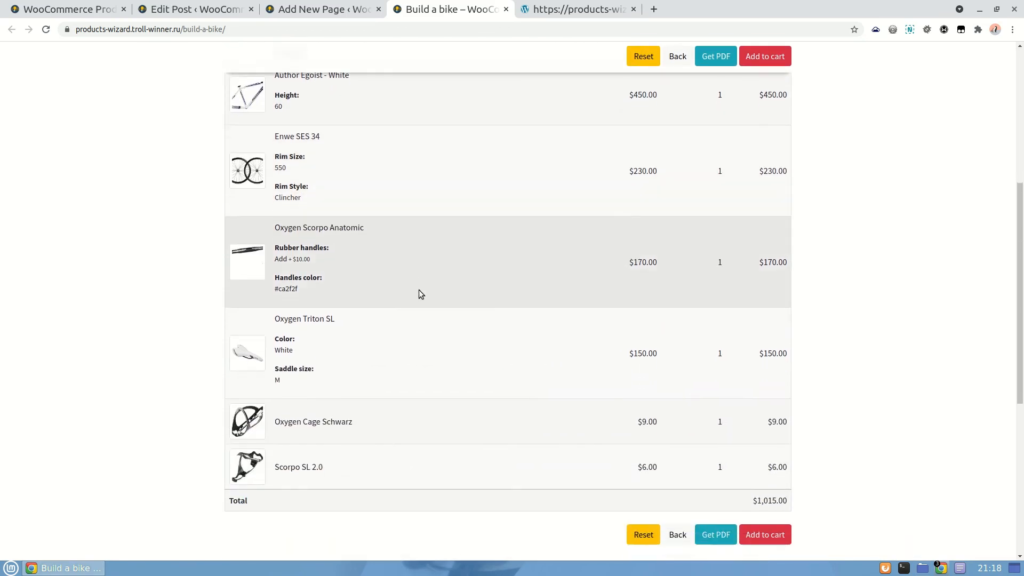
{"action": "scroll", "coordinate": [419, 295], "scroll_direction": "up", "scroll_amount": 5}
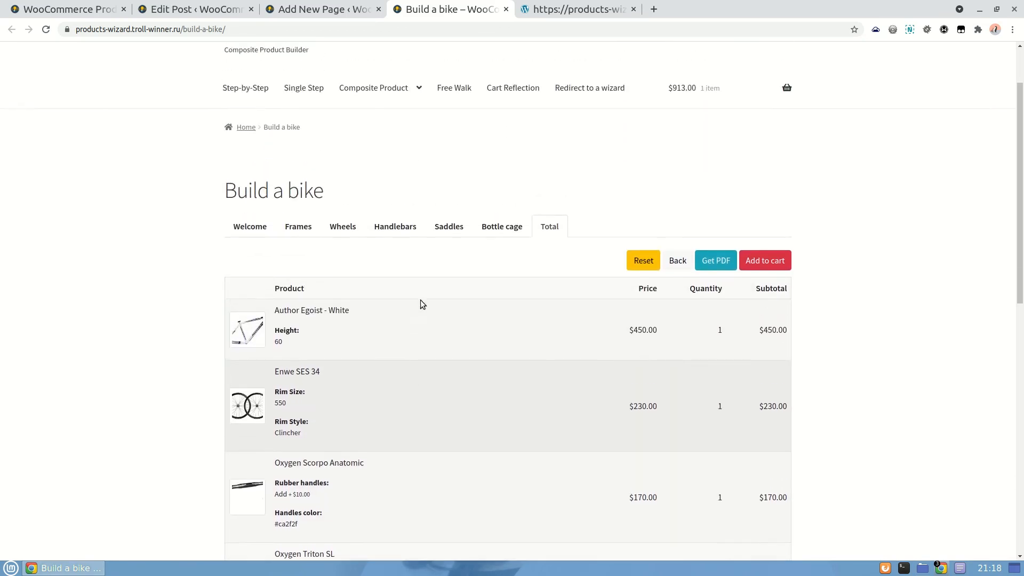
{"action": "scroll", "coordinate": [420, 305], "scroll_direction": "up", "scroll_amount": 1}
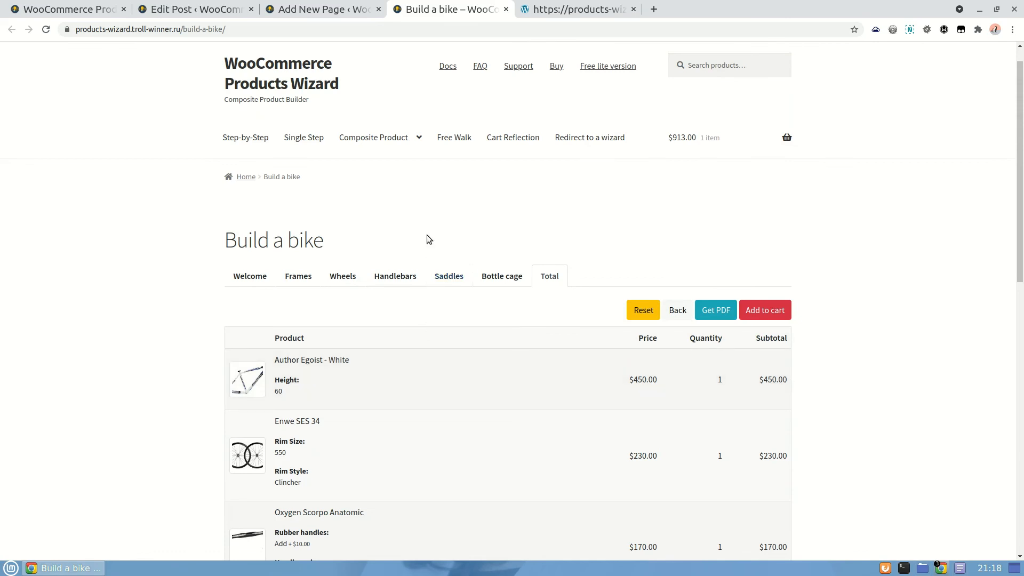
{"action": "mouse_move", "coordinate": [355, 159]}
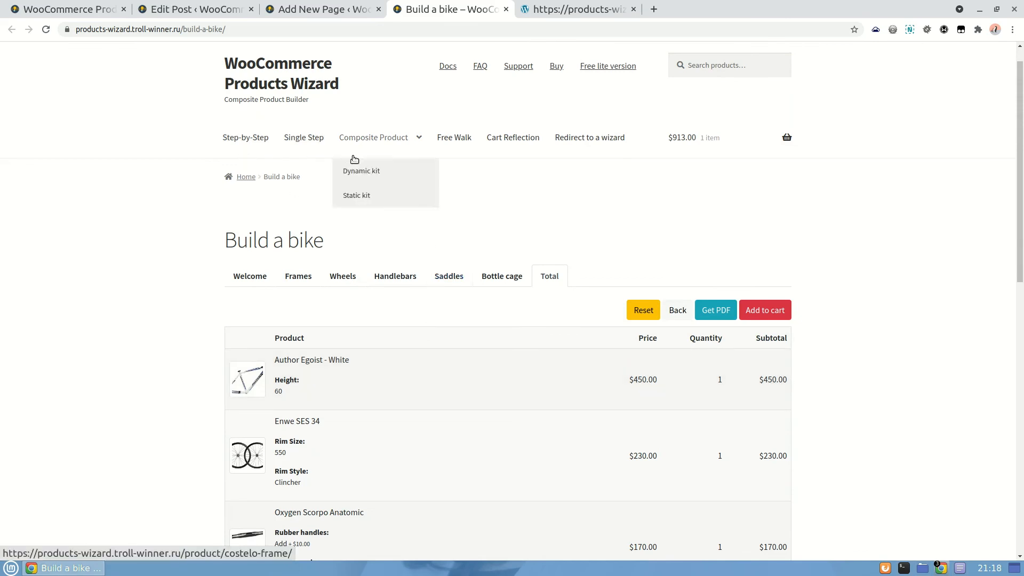